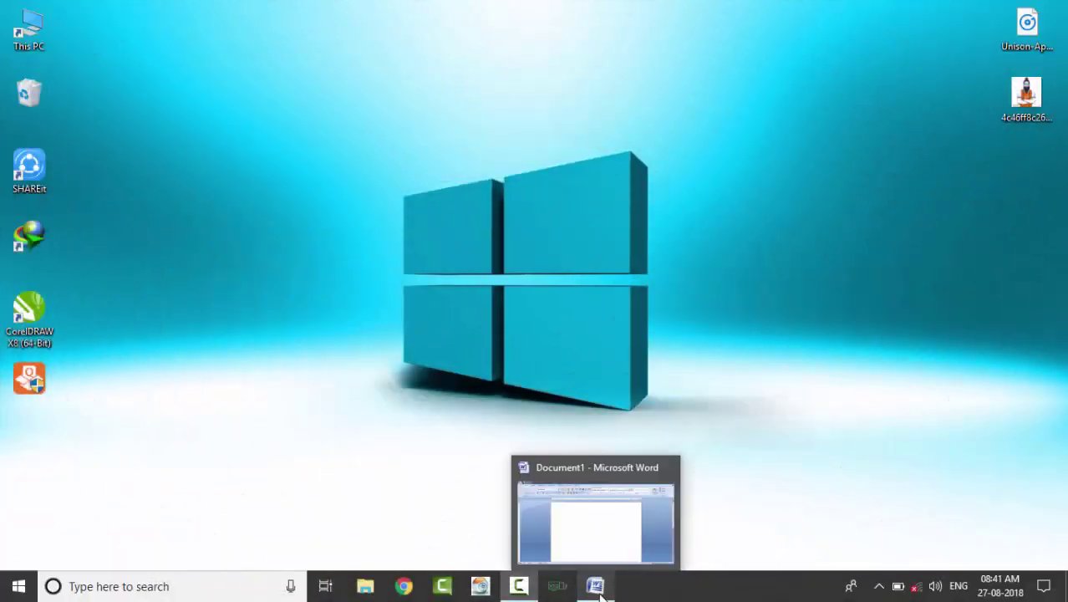
Draw a square rectangle shape in the middle of the blank page
left_click(597, 588)
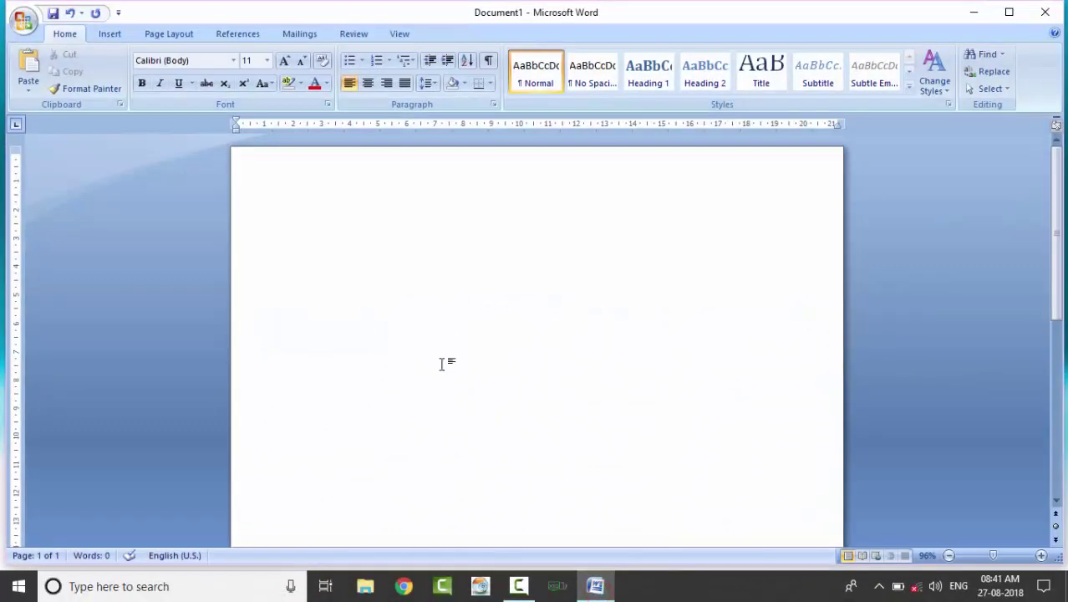
left_click(114, 33)
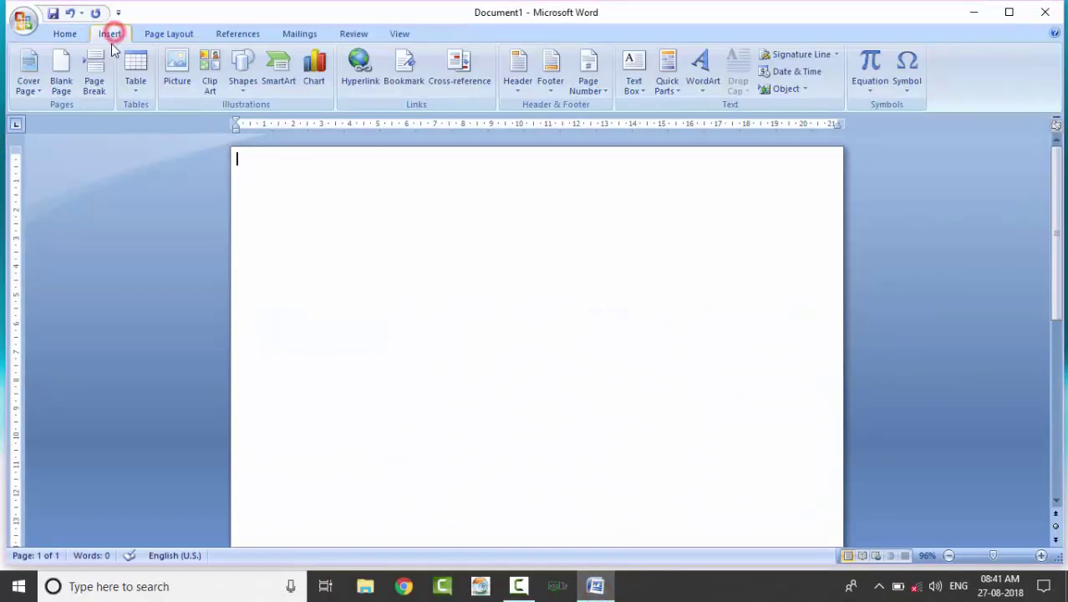
left_click(242, 71)
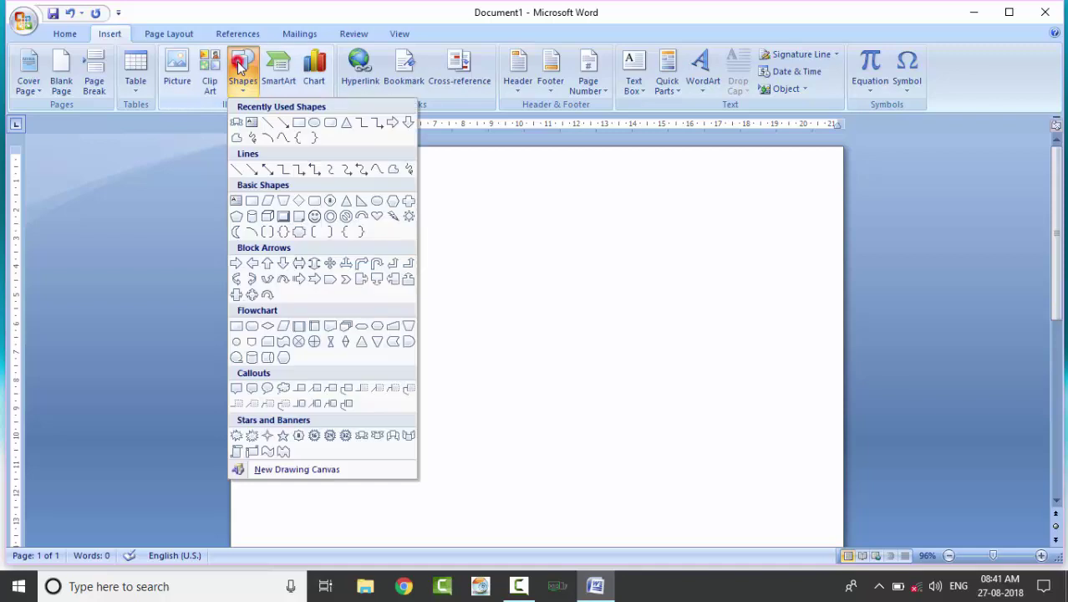
left_click(299, 123)
left_click_drag(421, 253, 633, 480)
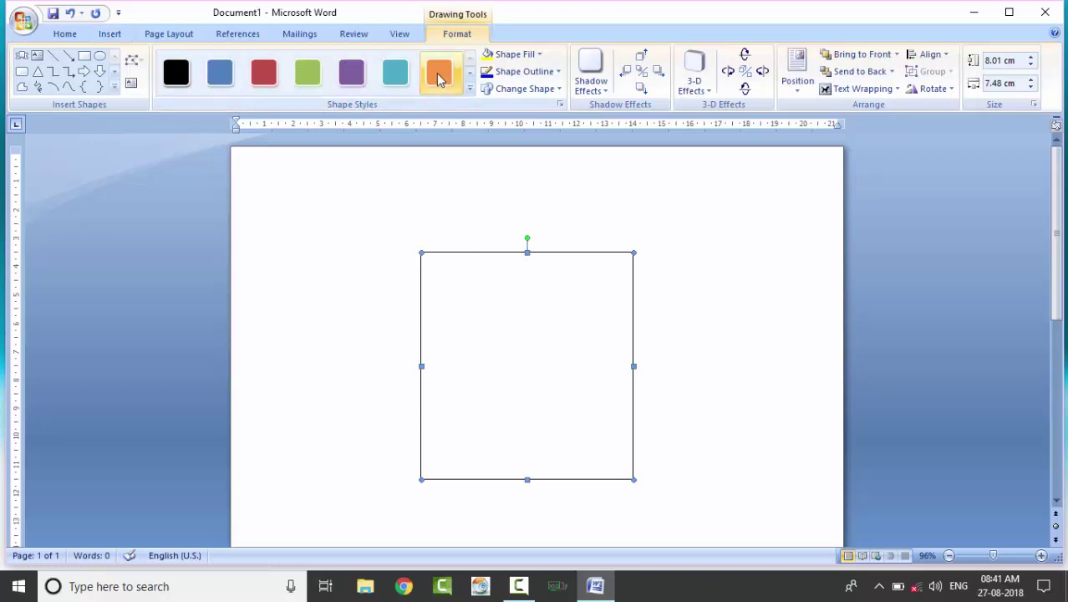
Apply the purple shape style to the square after trying orange
left_click(440, 73)
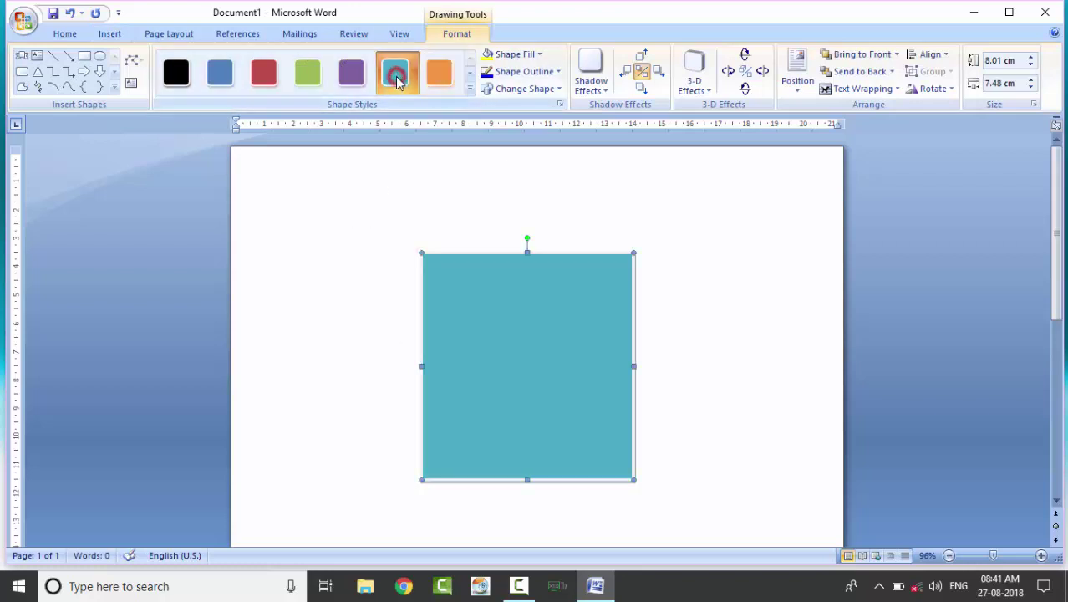
left_click(356, 77)
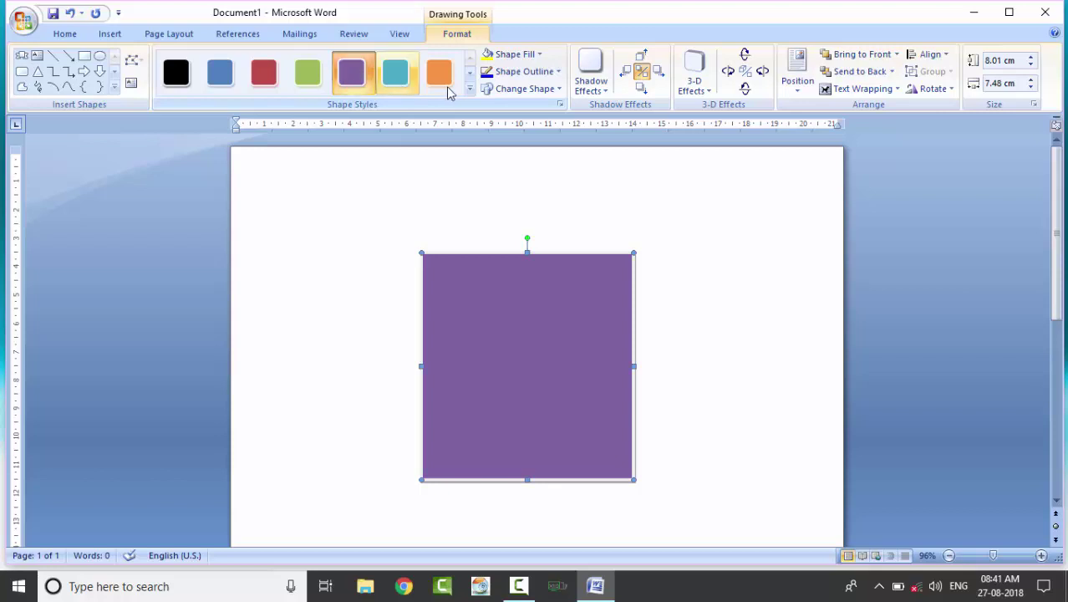
left_click(538, 53)
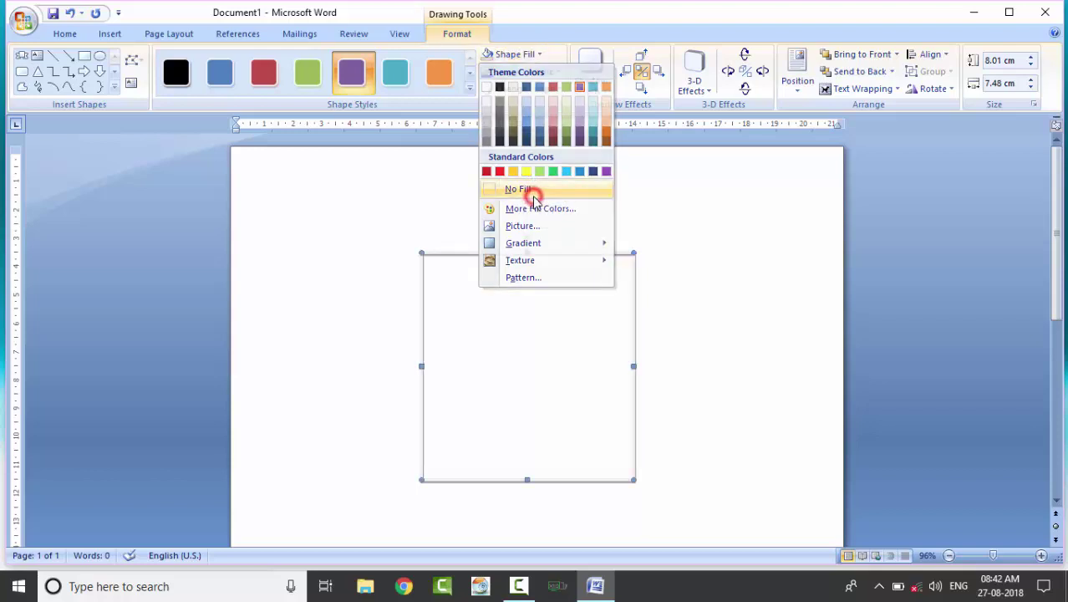
Remove the square's fill and give it a thick black outline
left_click(526, 192)
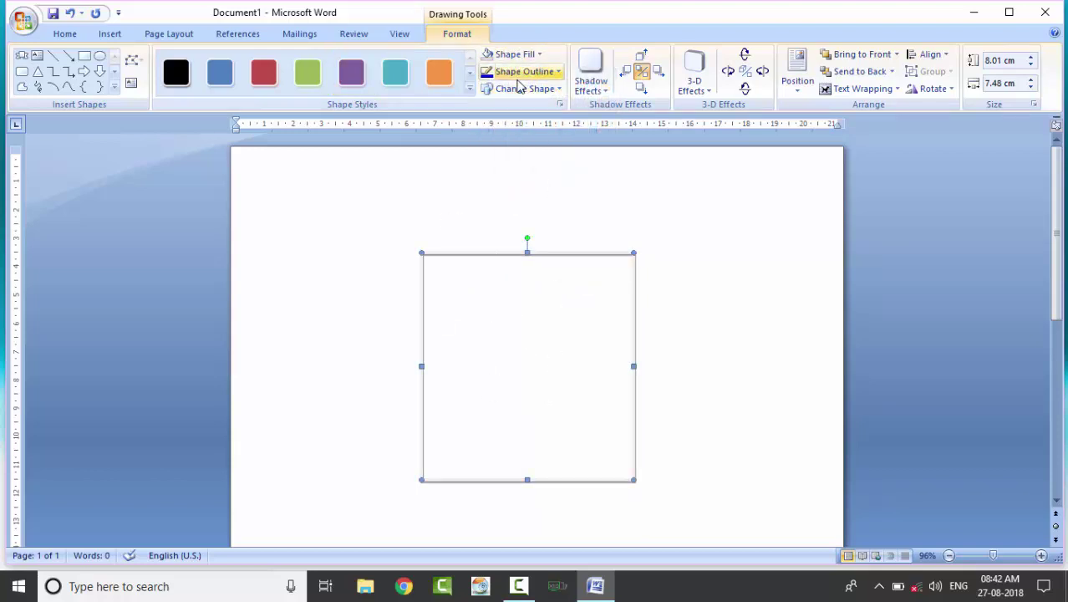
left_click(562, 79)
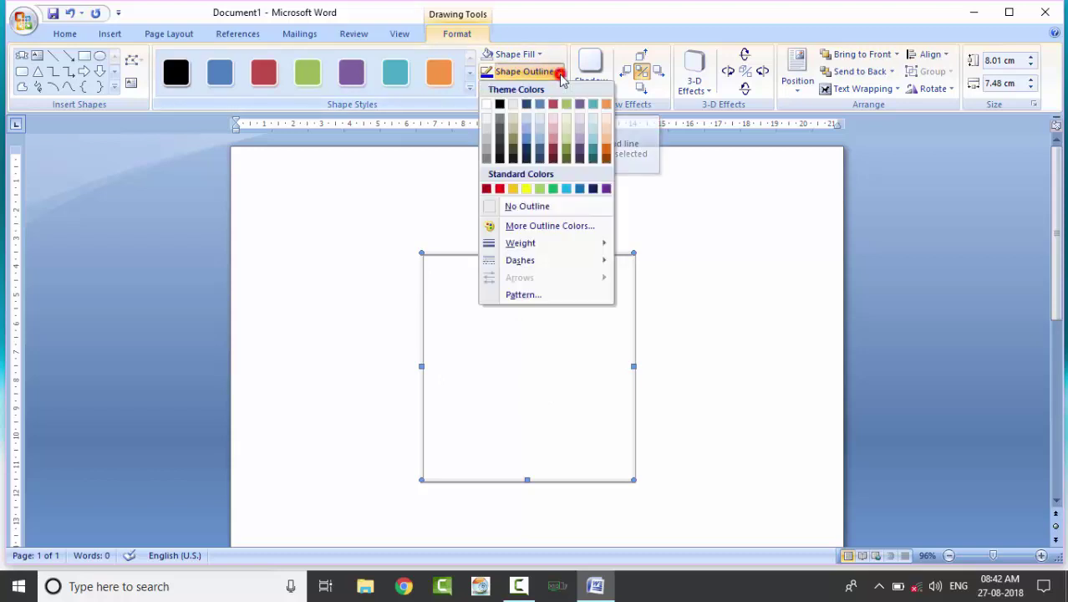
left_click(499, 159)
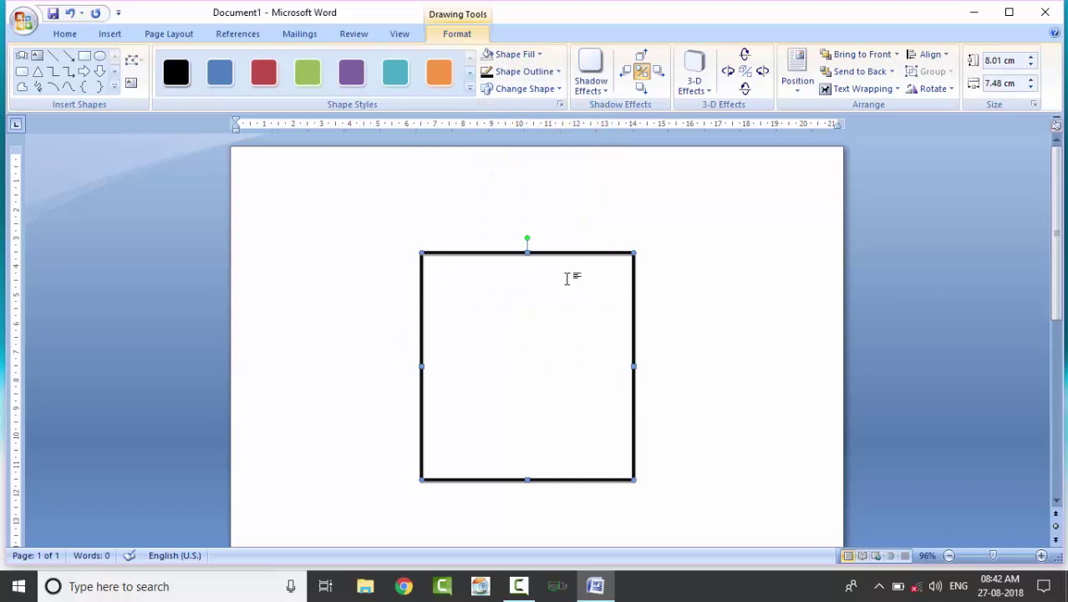
Try changing the square to a parallelogram, undo it, and reselect the square
left_click(558, 89)
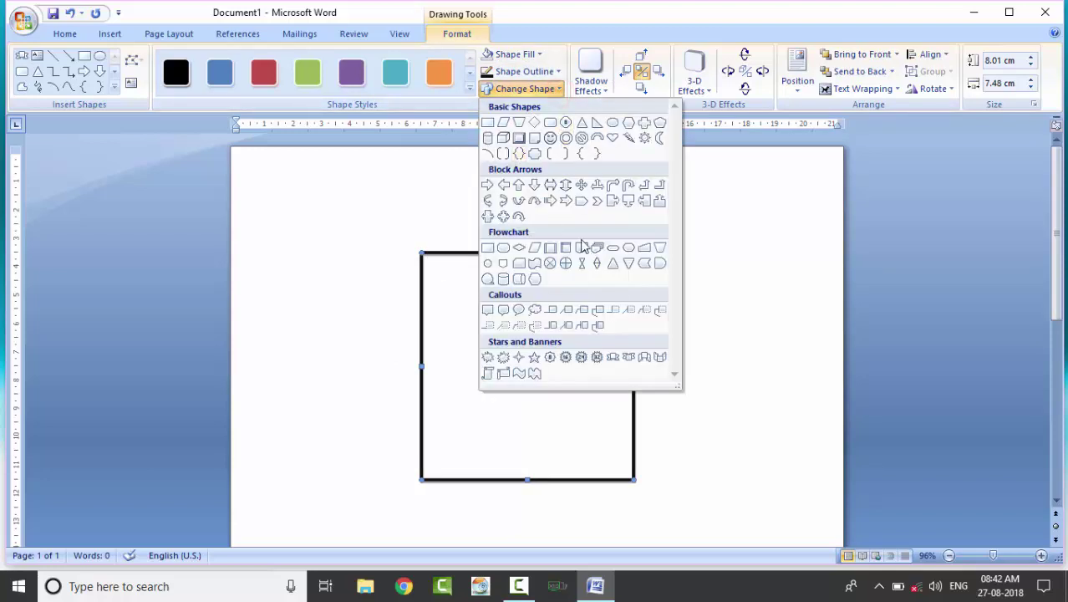
left_click(538, 249)
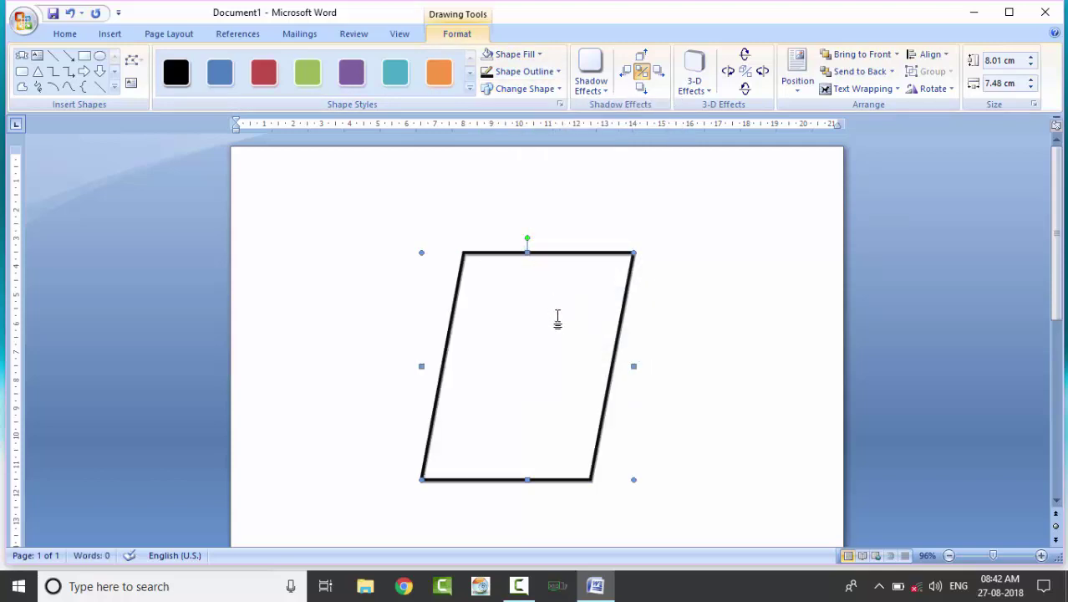
key("ctrl+z")
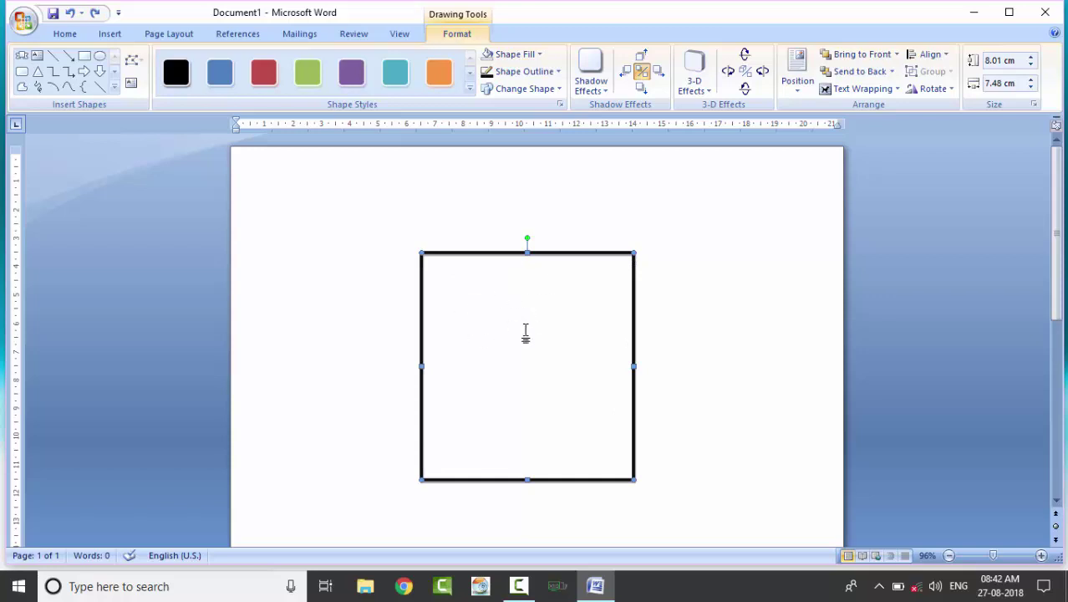
left_click(378, 258)
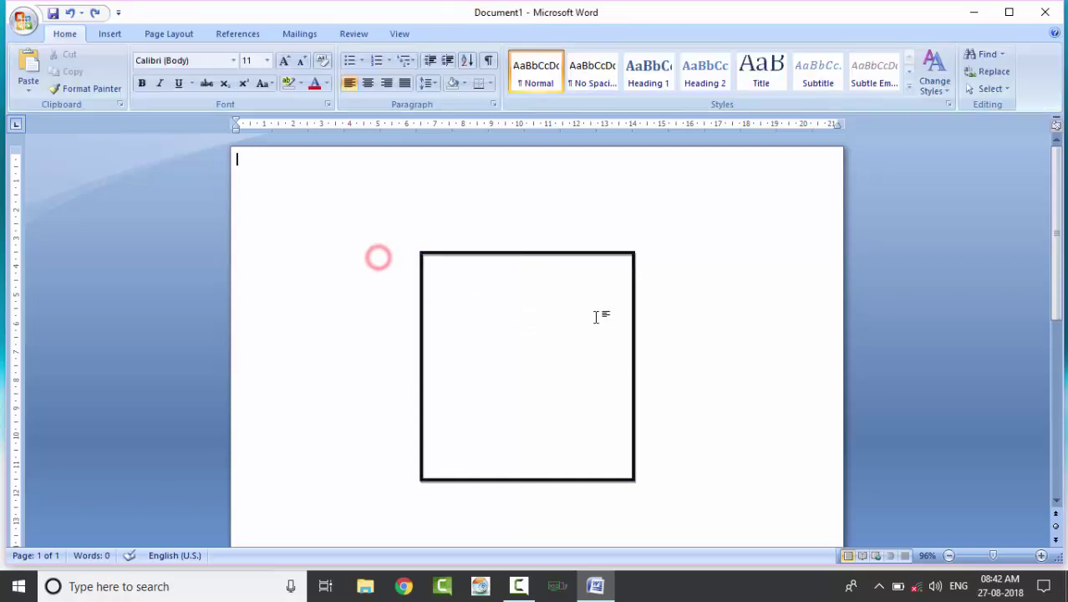
left_click(465, 254)
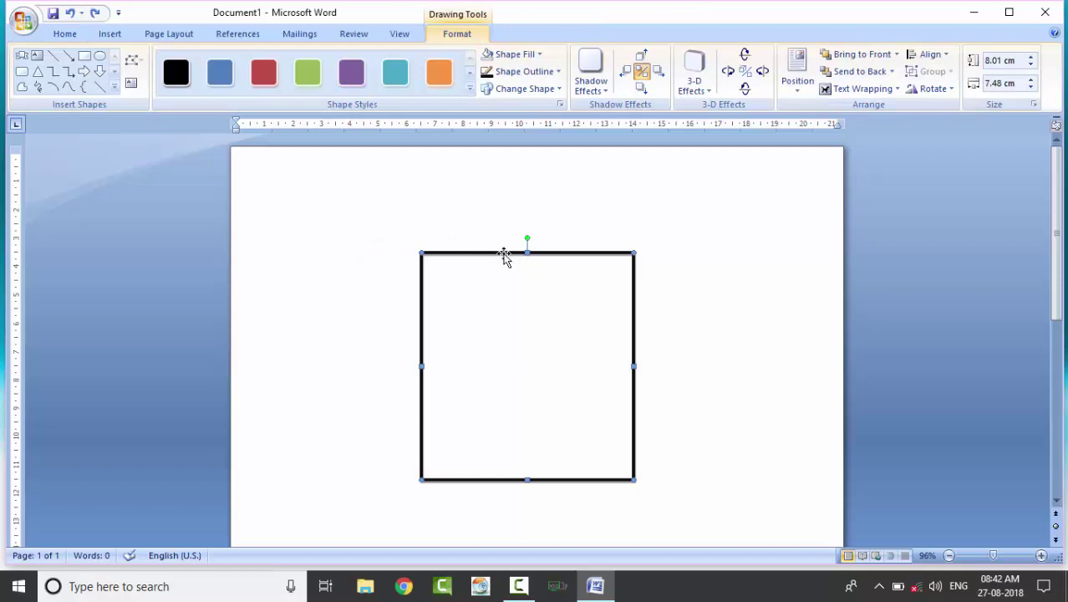
Fill the square with the bearded-man illustration from the Wallpaper folder on drive F
right_click(505, 253)
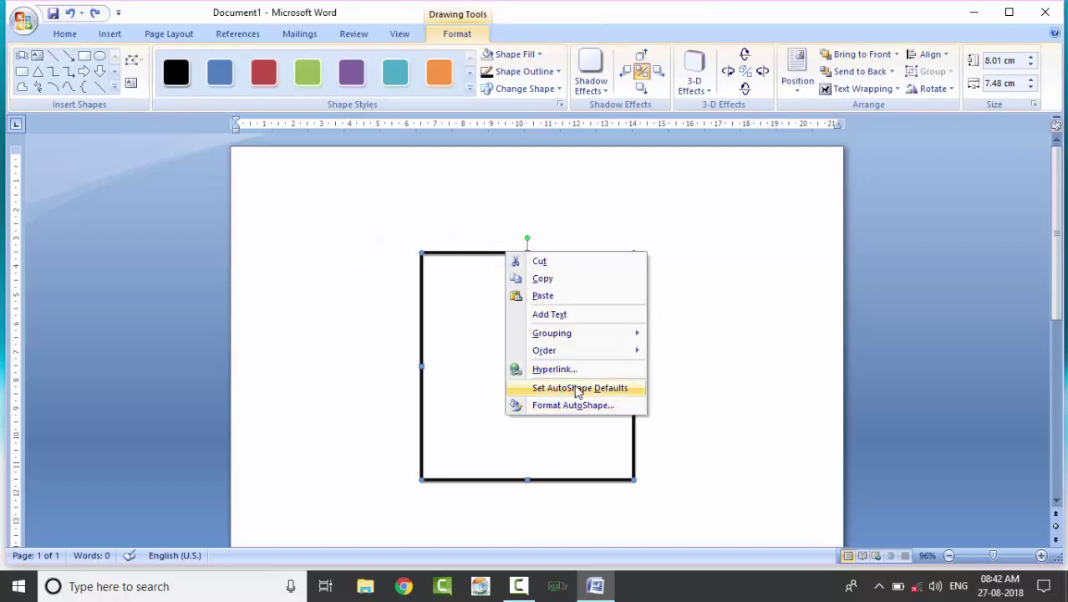
left_click(582, 405)
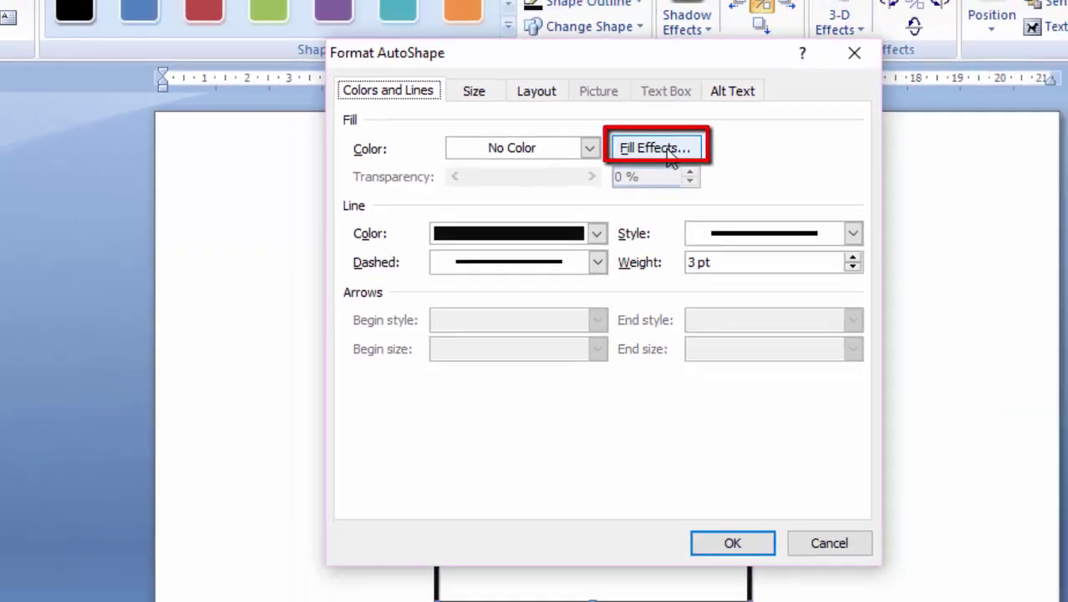
left_click(667, 154)
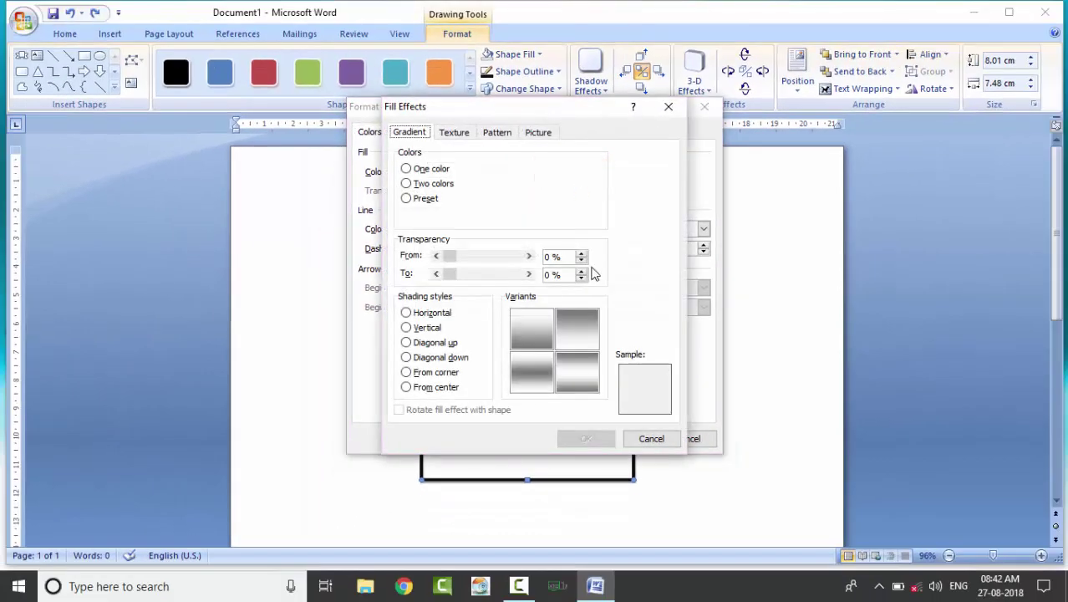
left_click(539, 134)
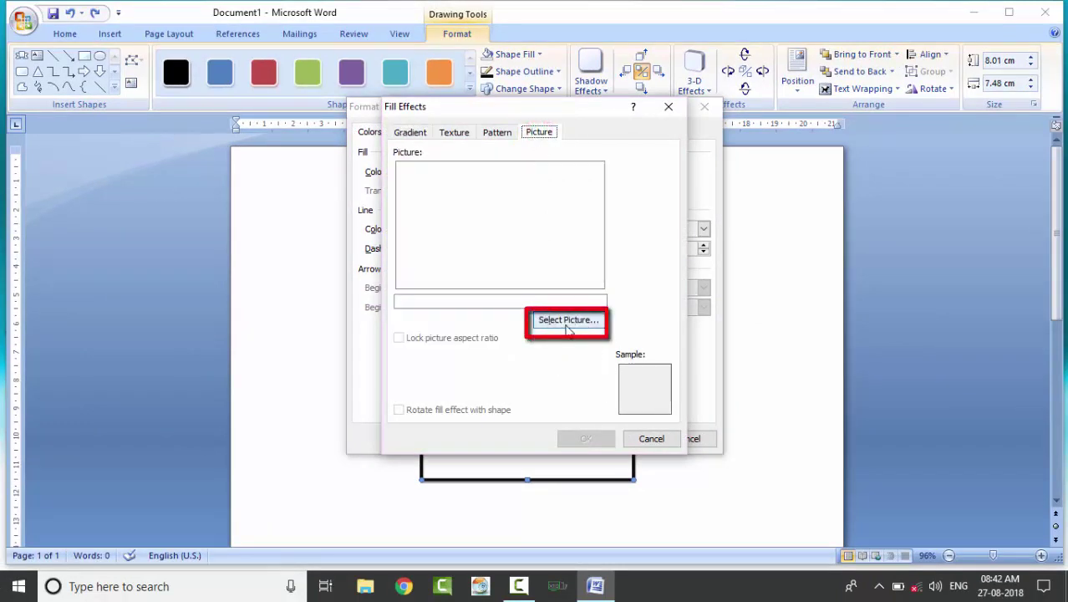
left_click(566, 321)
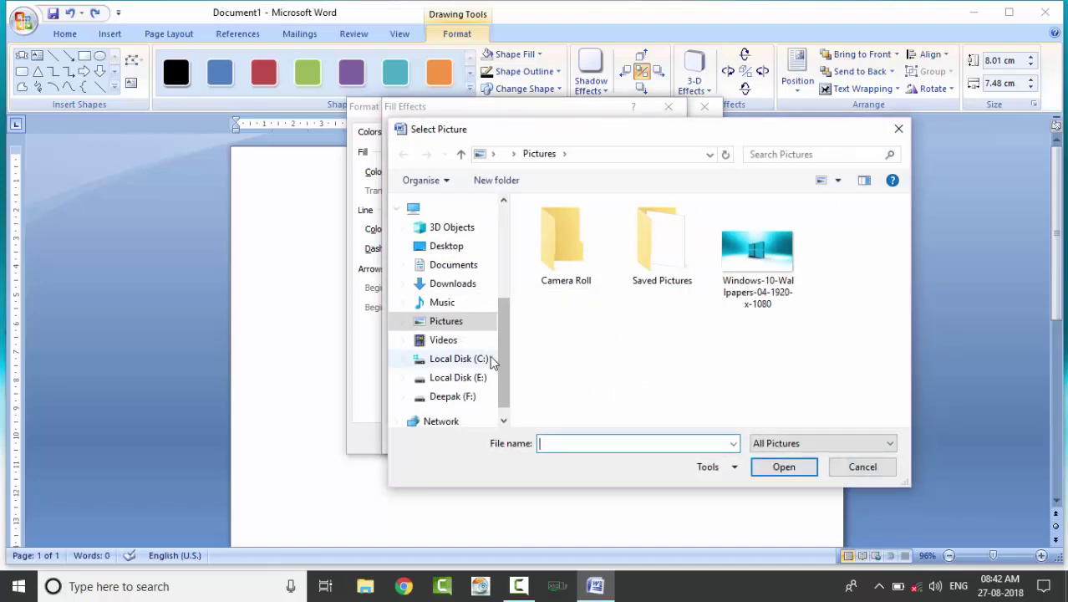
scroll(506, 346, "down", 1)
left_click(446, 373)
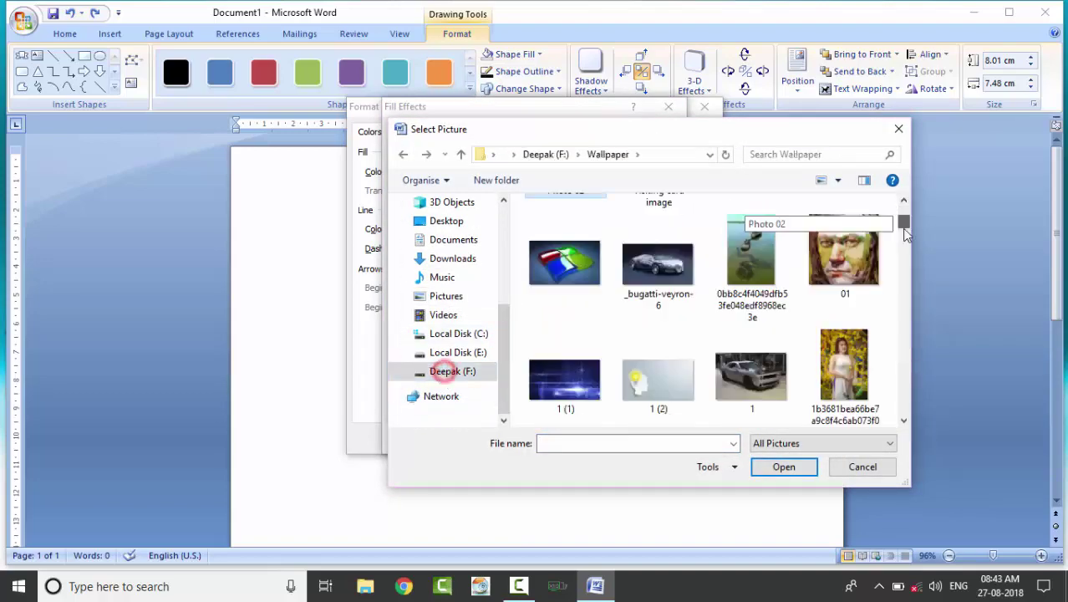
left_click_drag(903, 219, 907, 231)
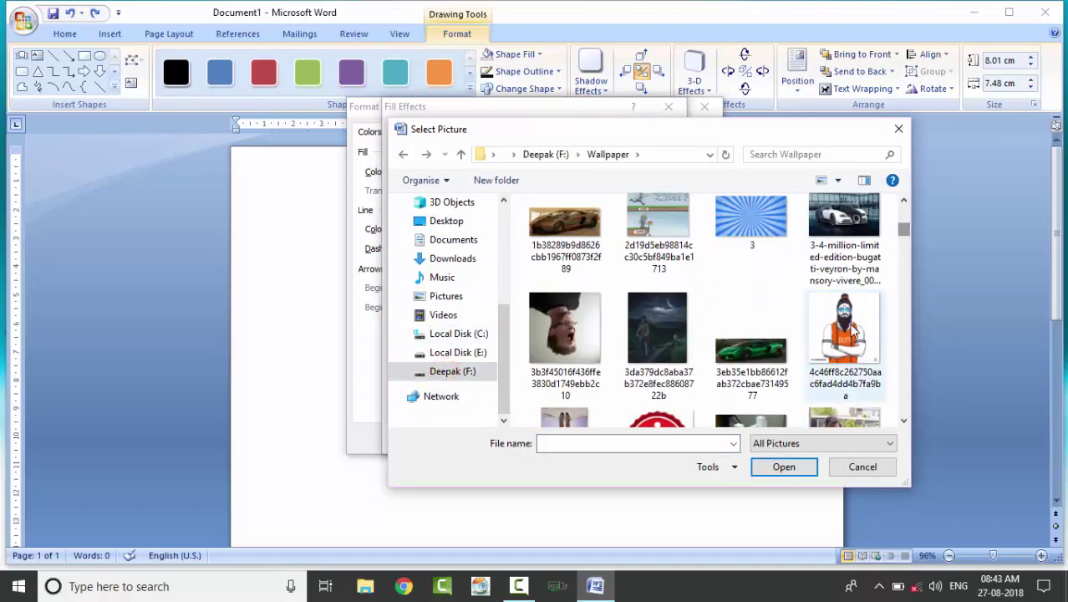
left_click(844, 330)
left_click(783, 467)
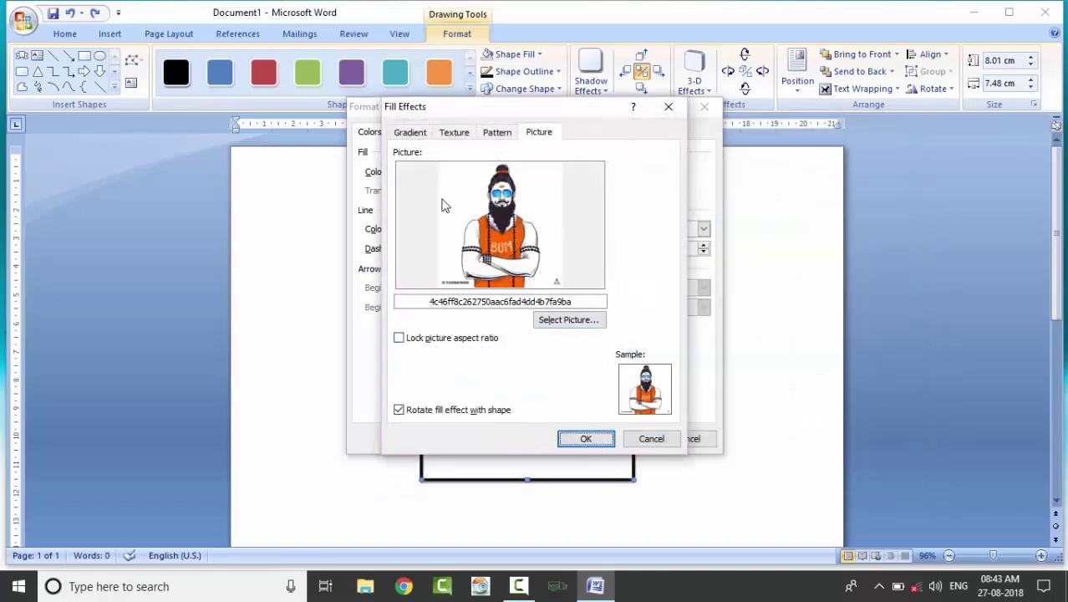
left_click(586, 440)
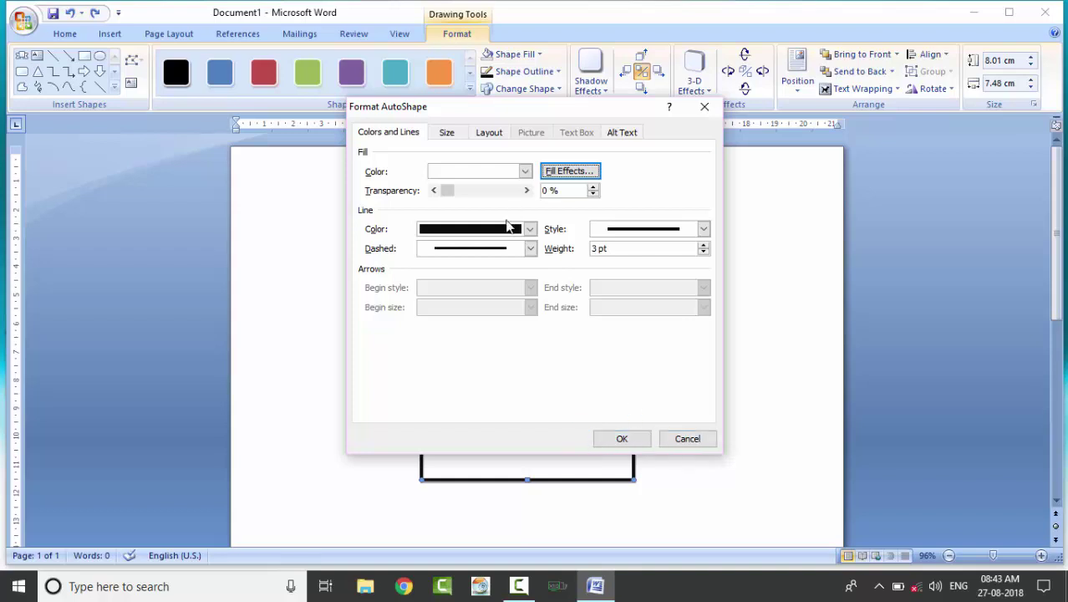
left_click(622, 438)
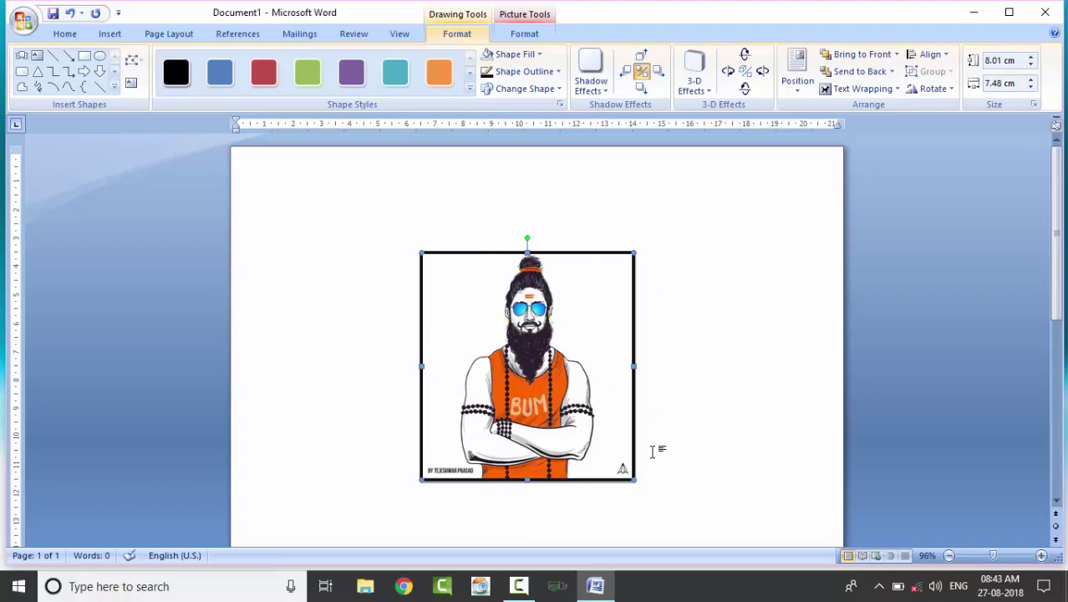
Move the picture square up-left and draw an outline-free circle to its right
left_click_drag(558, 348, 435, 312)
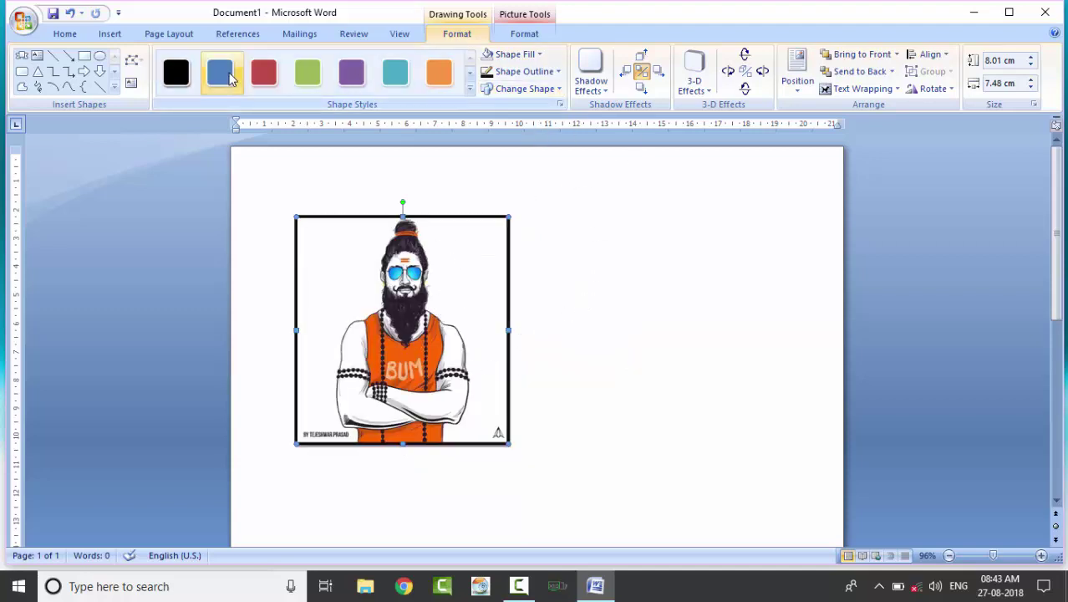
left_click(99, 56)
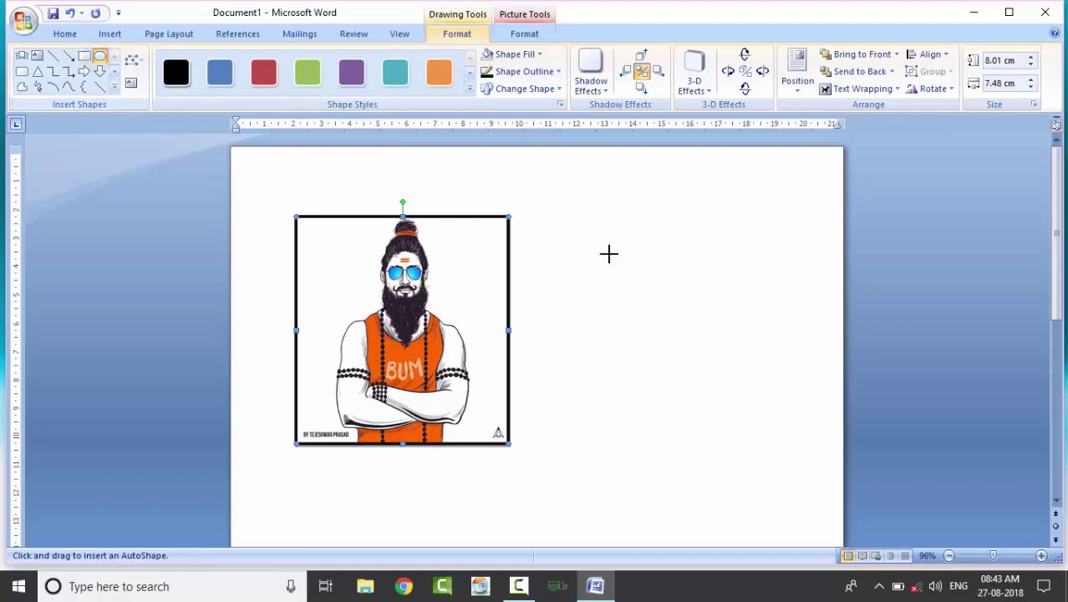
left_click_drag(605, 247, 800, 448)
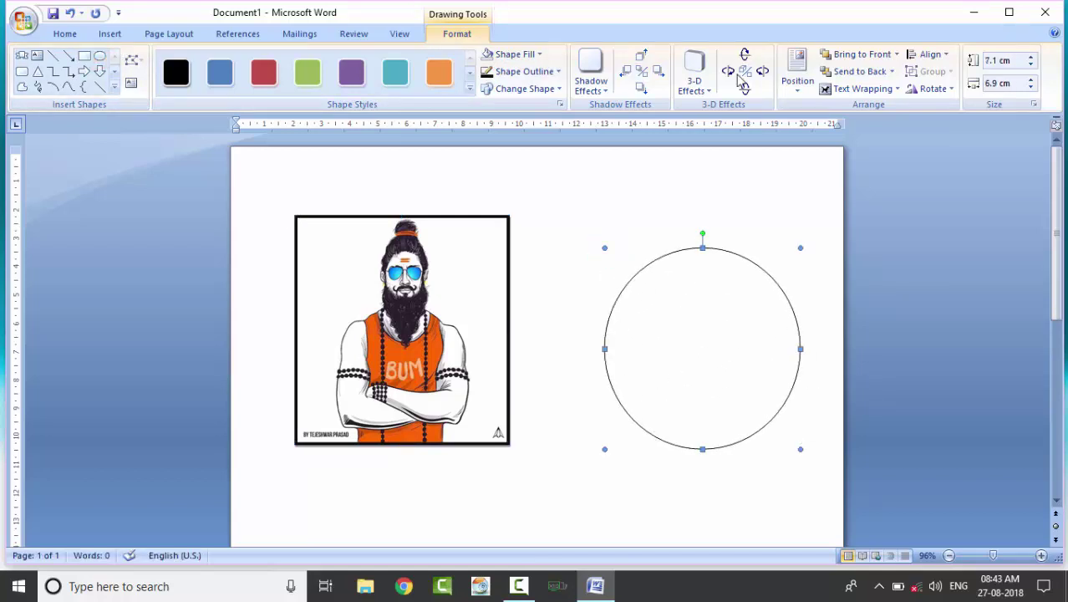
left_click(558, 72)
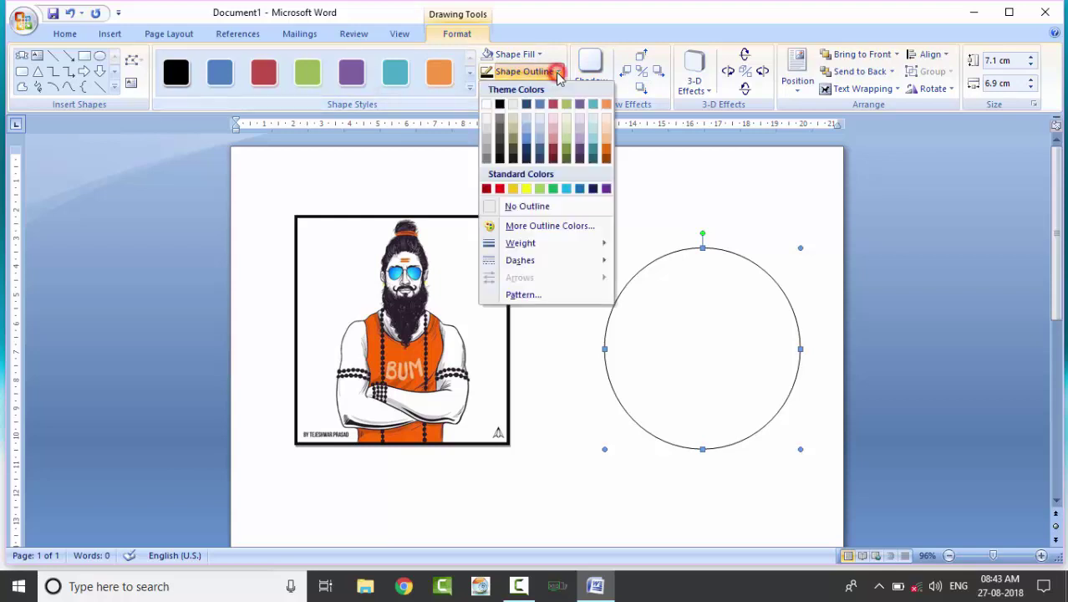
left_click(511, 211)
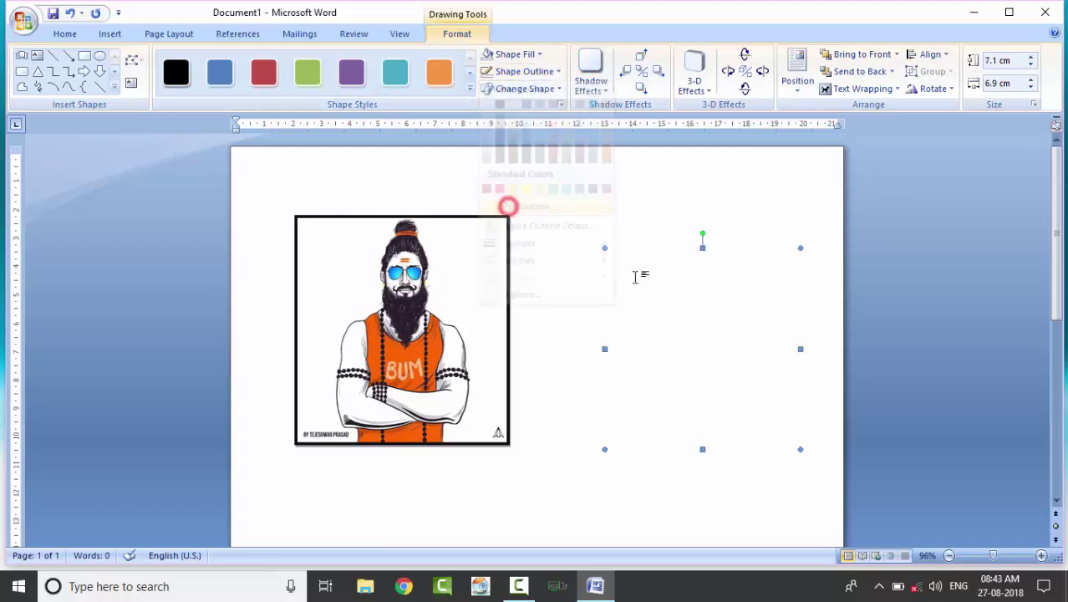
Give the circle a picture fill of the woman in the blue dress
right_click(686, 301)
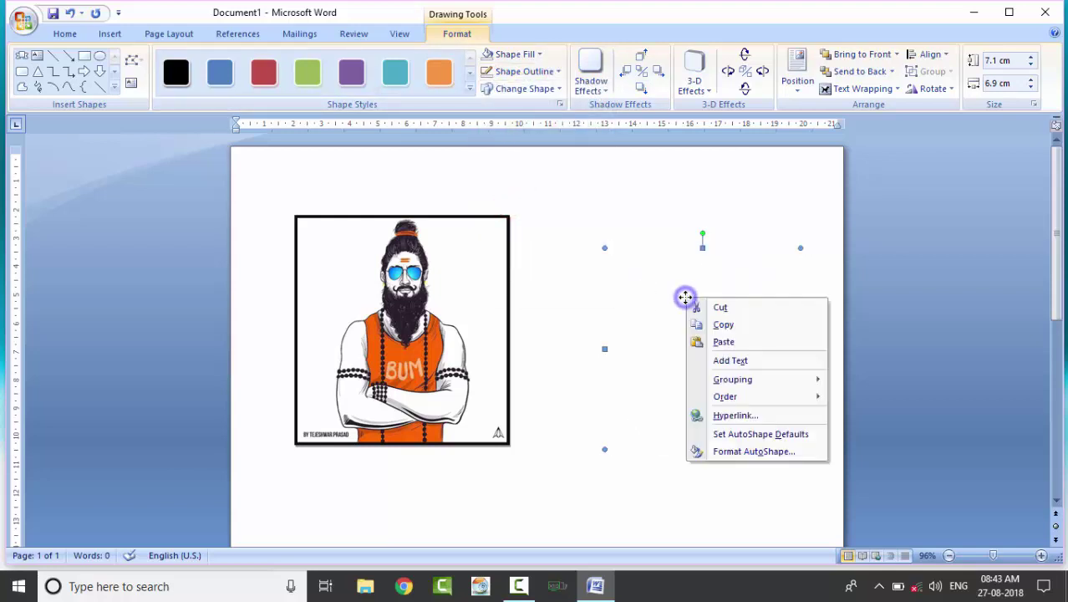
left_click(753, 453)
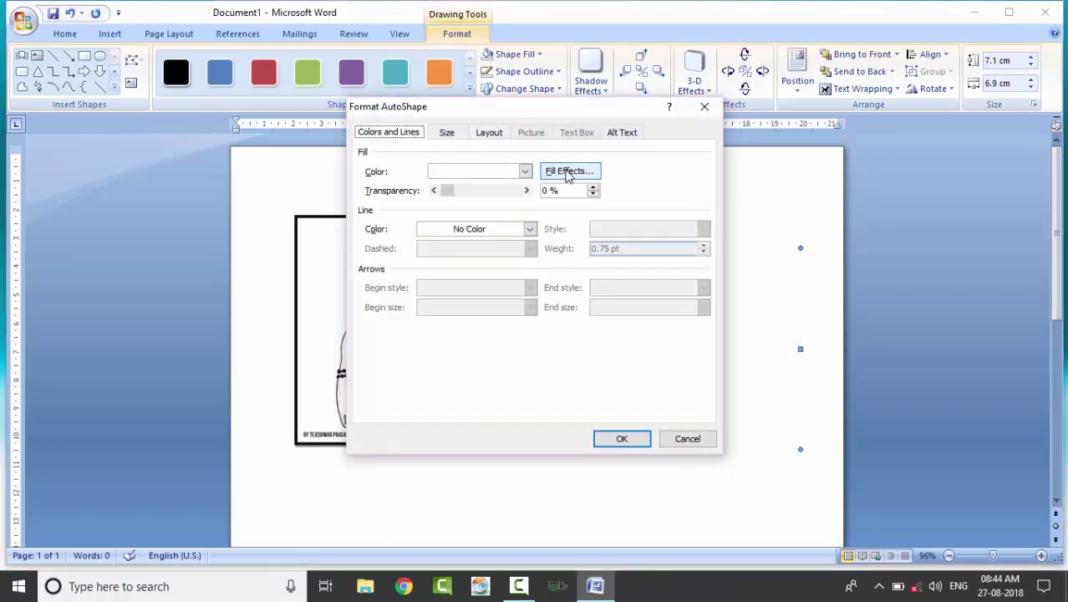
left_click(566, 171)
left_click(539, 134)
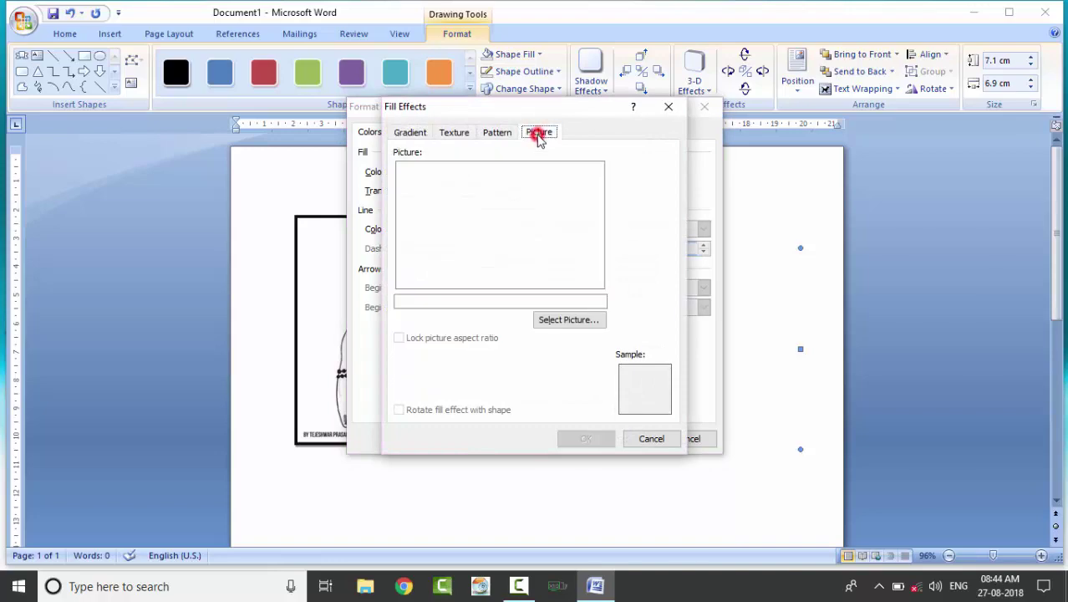
left_click(570, 321)
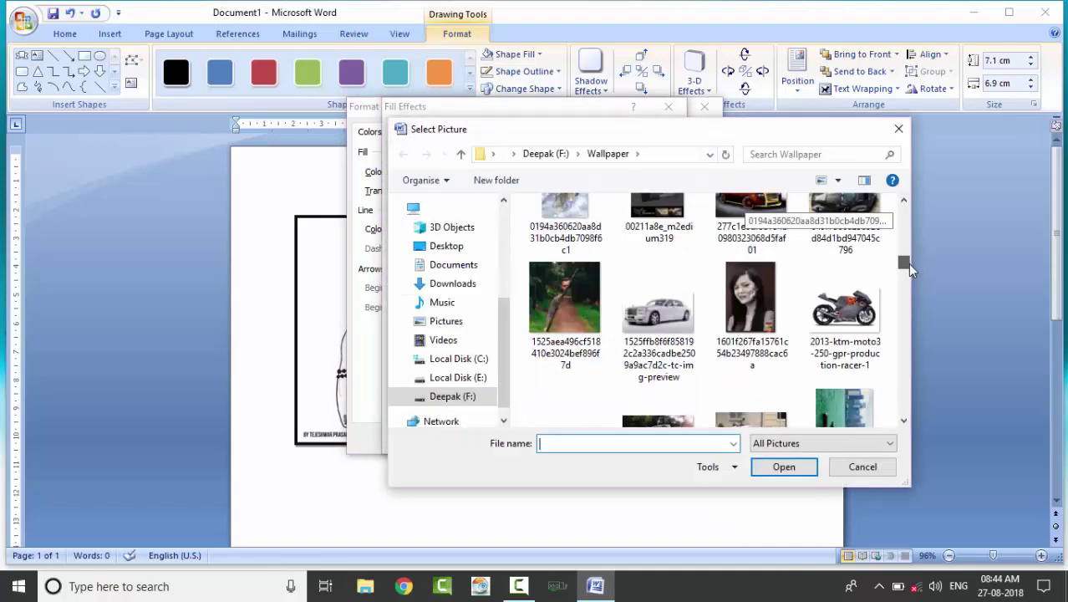
mouse_move(908, 263)
left_mouse_down()
mouse_move(908, 249)
mouse_move(914, 291)
left_mouse_up()
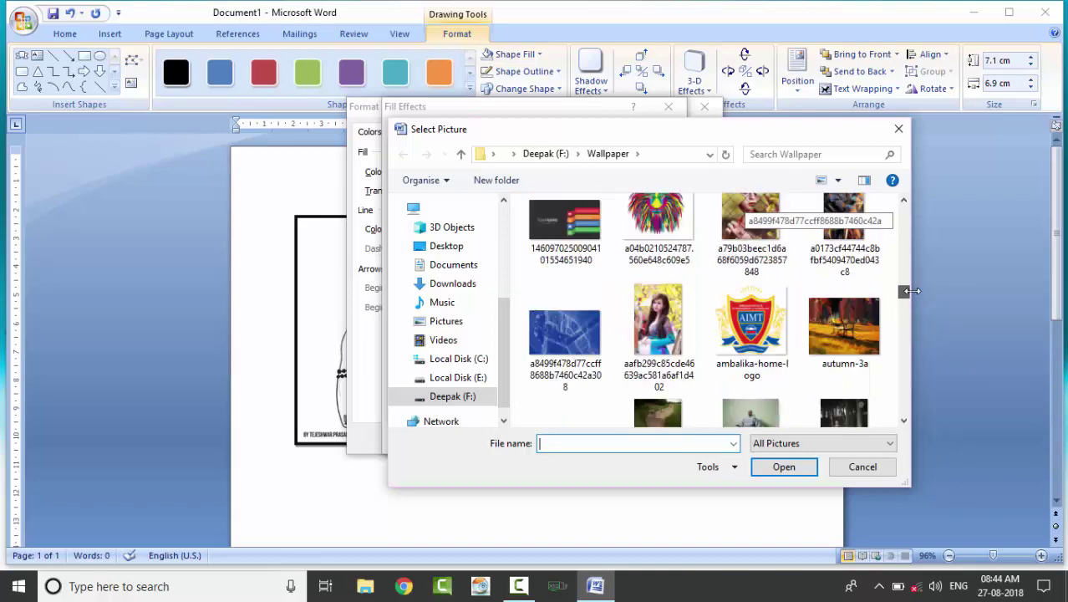
left_click(657, 321)
left_click(782, 467)
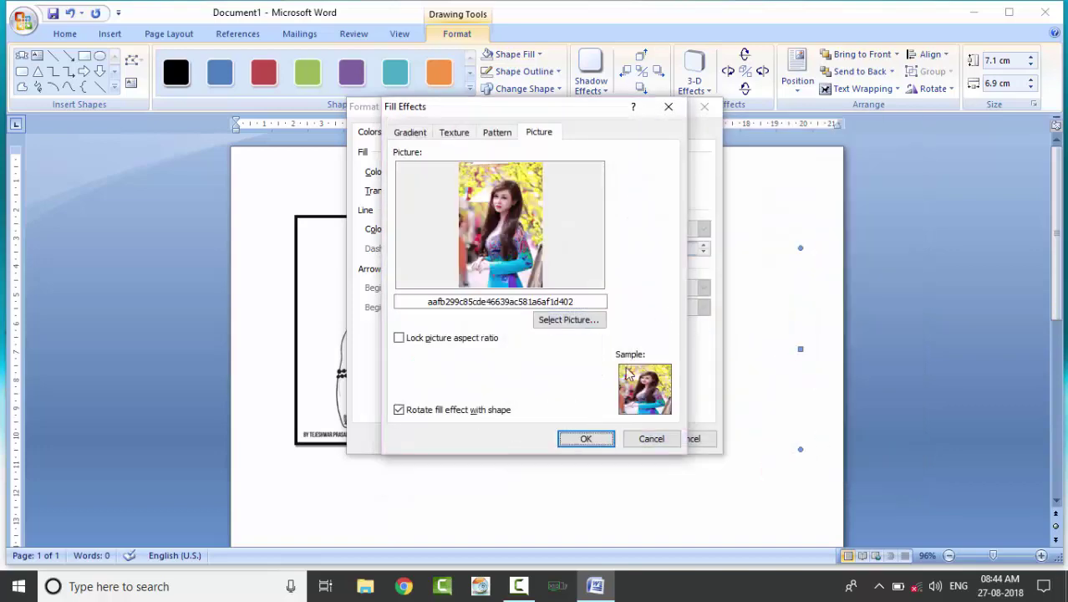
left_click(588, 440)
left_click(631, 435)
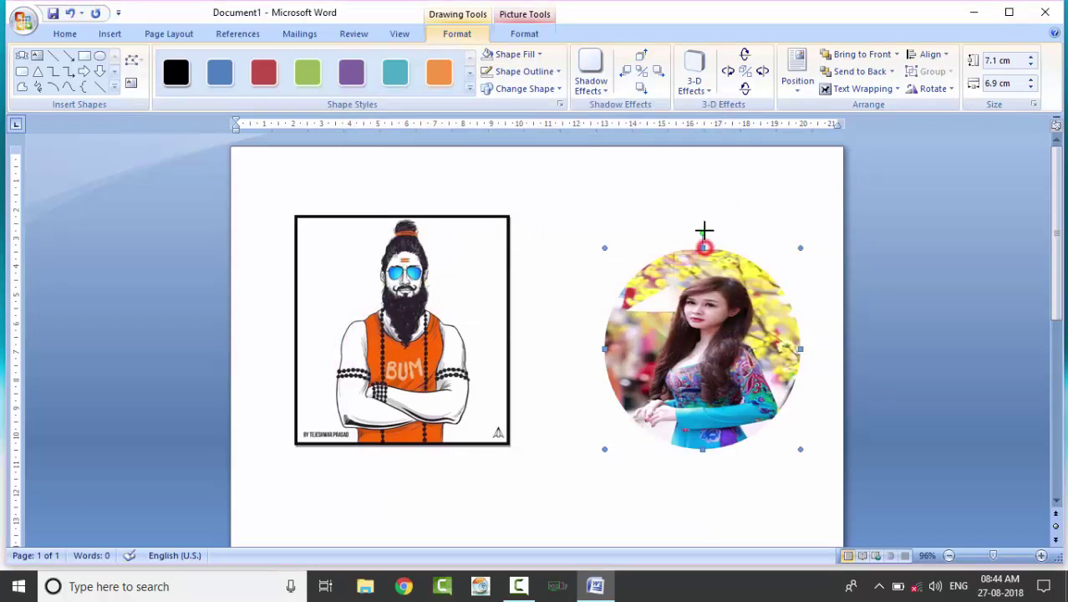
Stretch the photo circle into a 9.61 cm by 6.9 cm oval and adjust its outline
left_click_drag(704, 247, 702, 207)
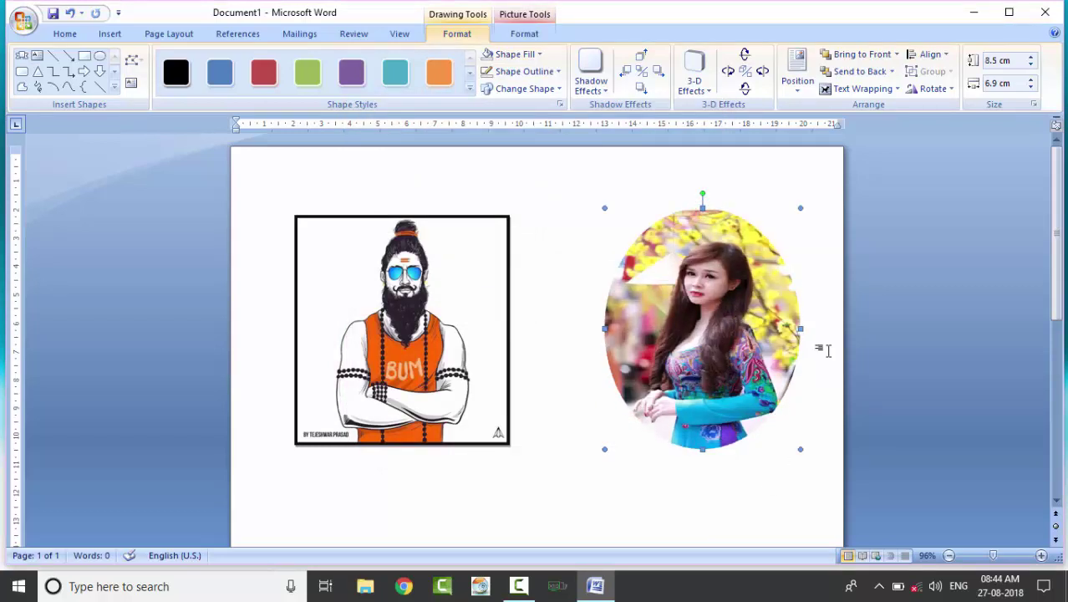
left_click_drag(703, 449, 704, 463)
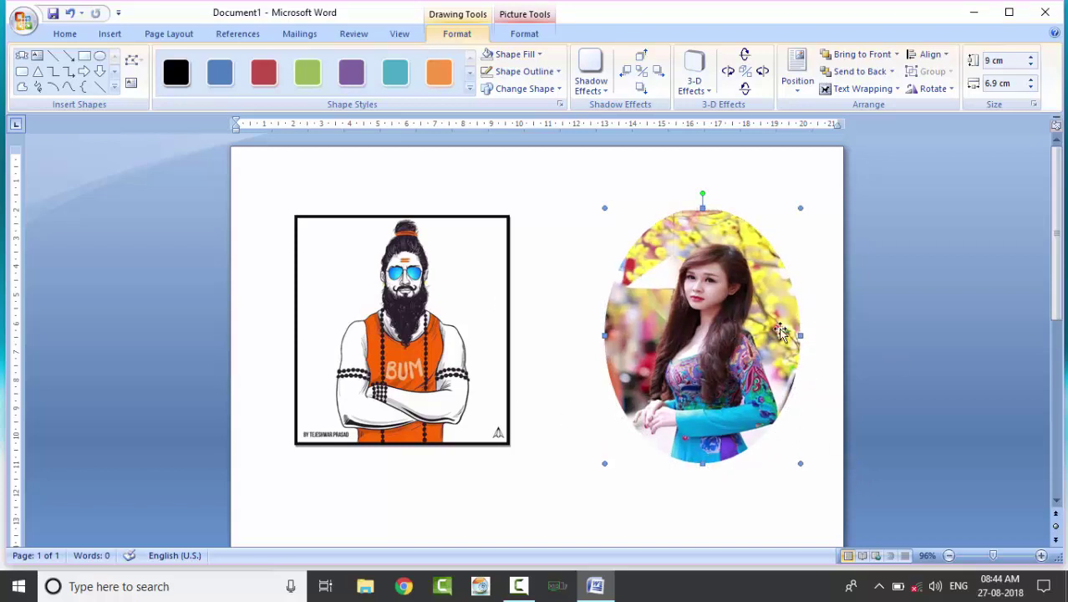
left_click(526, 71)
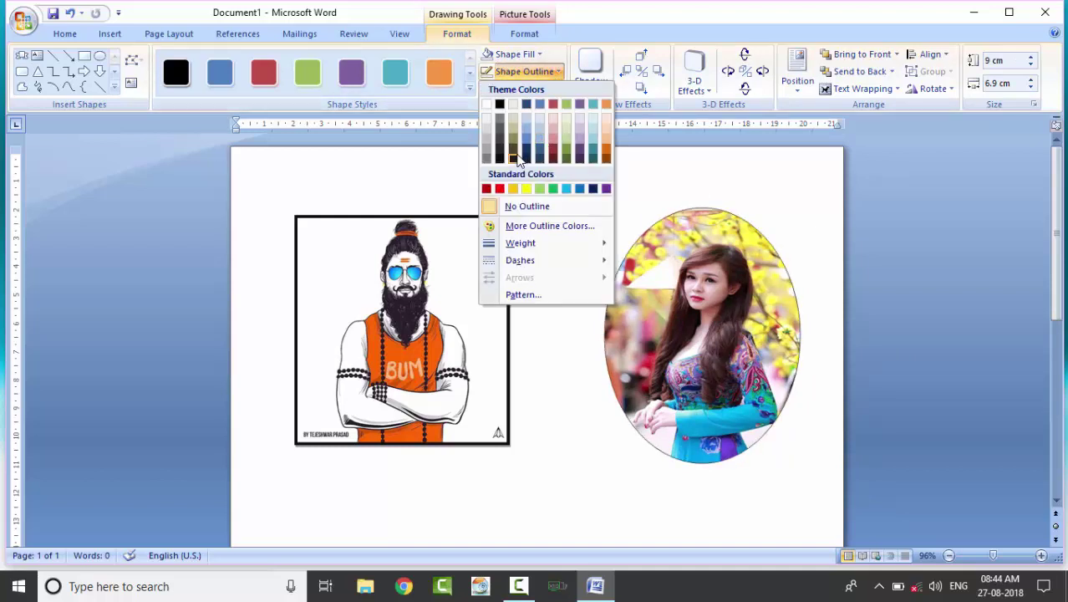
left_click(592, 142)
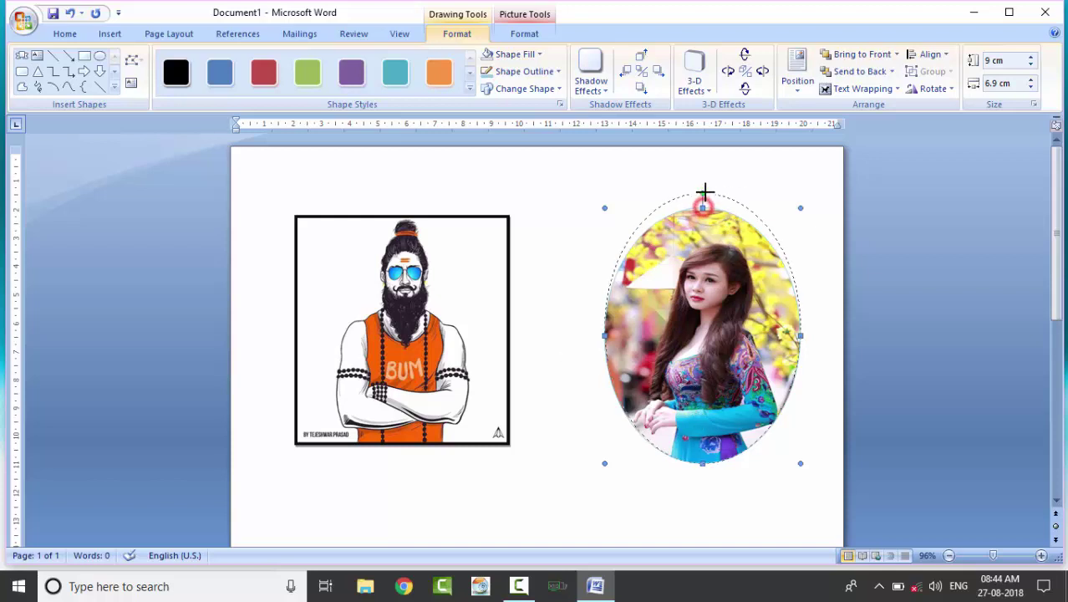
left_click_drag(703, 203, 703, 186)
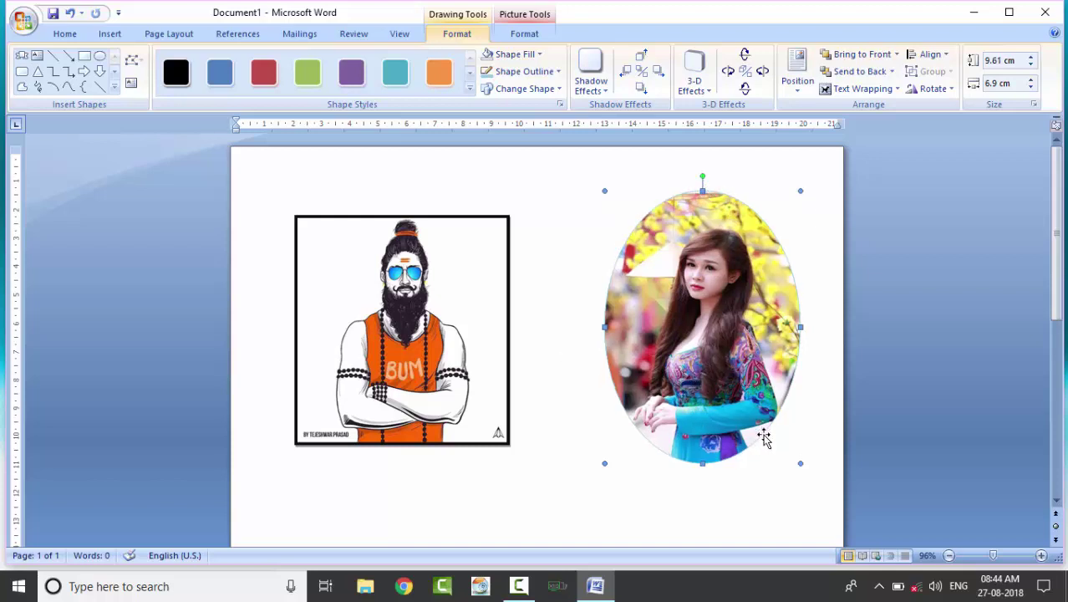
scroll(764, 439, "down", 2)
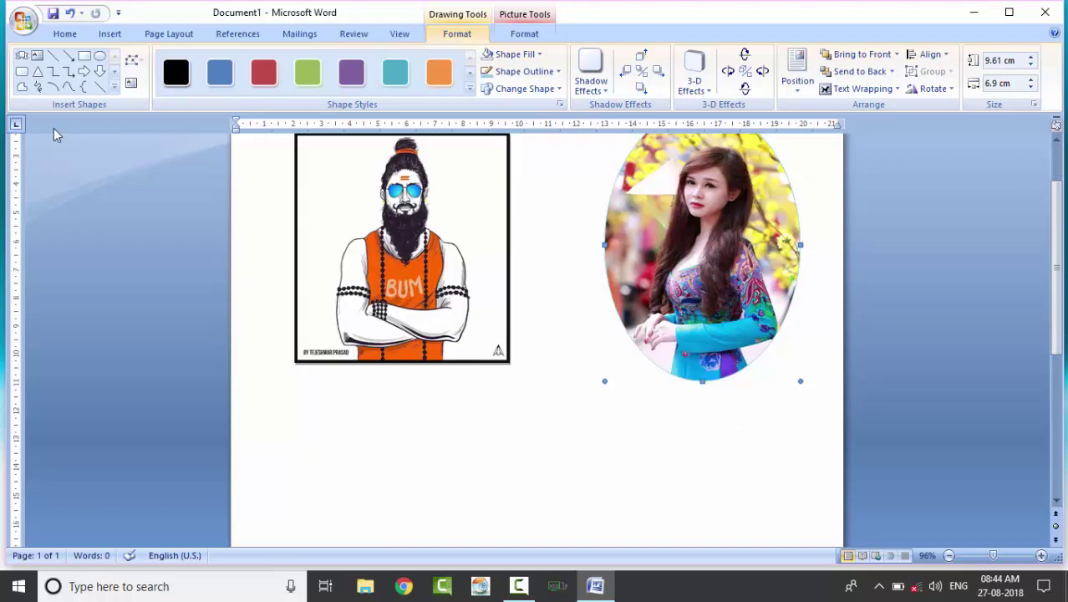
Draw a 4.31 cm by 6.05 cm rounded rectangle below the illustration and fill it red
left_click(22, 71)
mouse_move(302, 411)
left_mouse_down()
mouse_move(358, 469)
mouse_move(474, 532)
left_mouse_up()
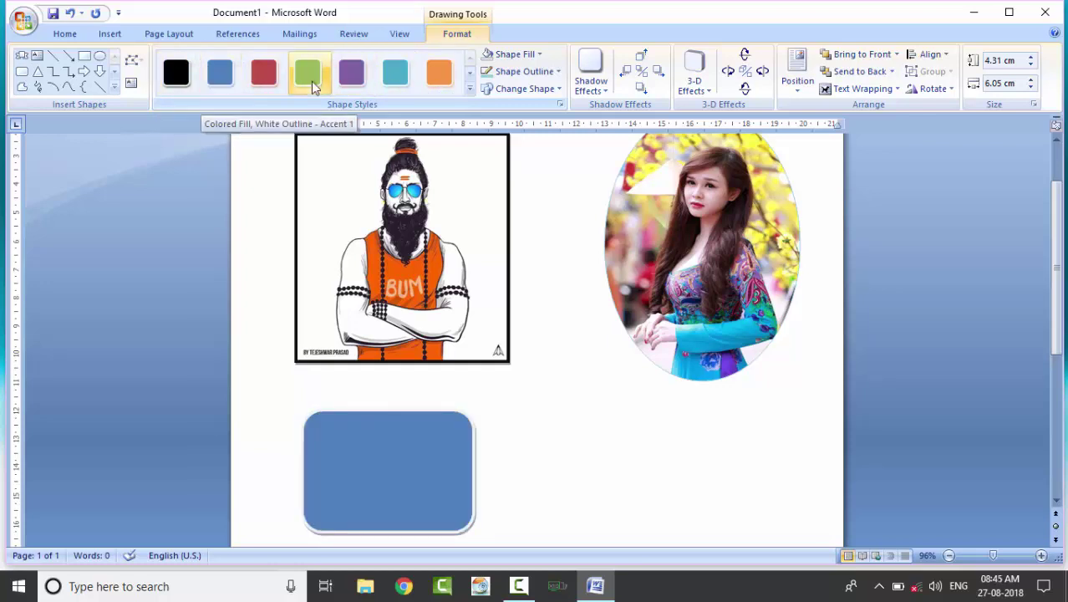
left_click(540, 54)
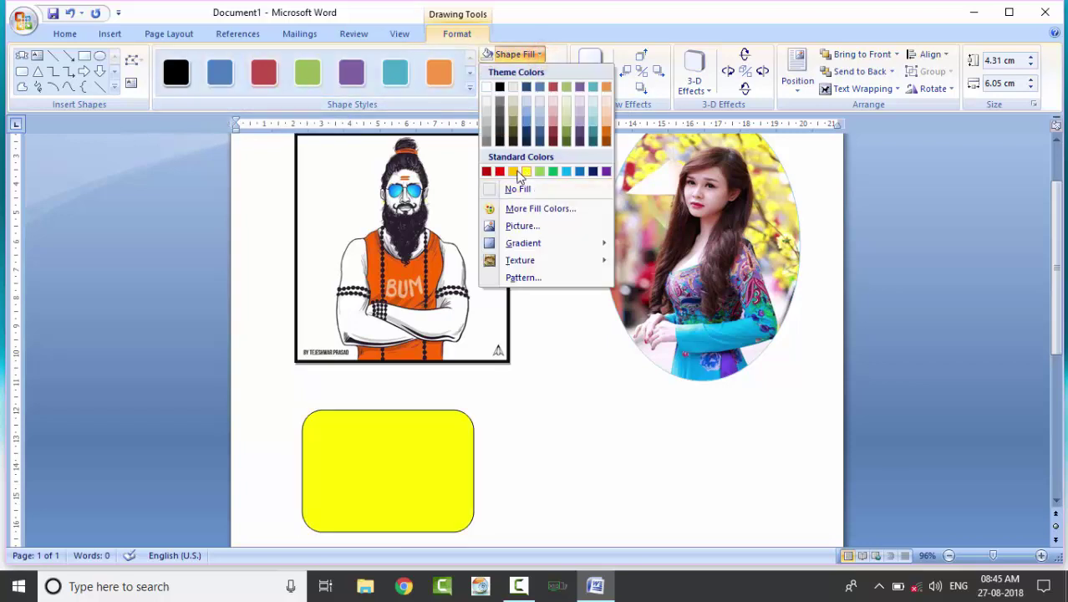
left_click(499, 171)
scroll(367, 407, "down", 2)
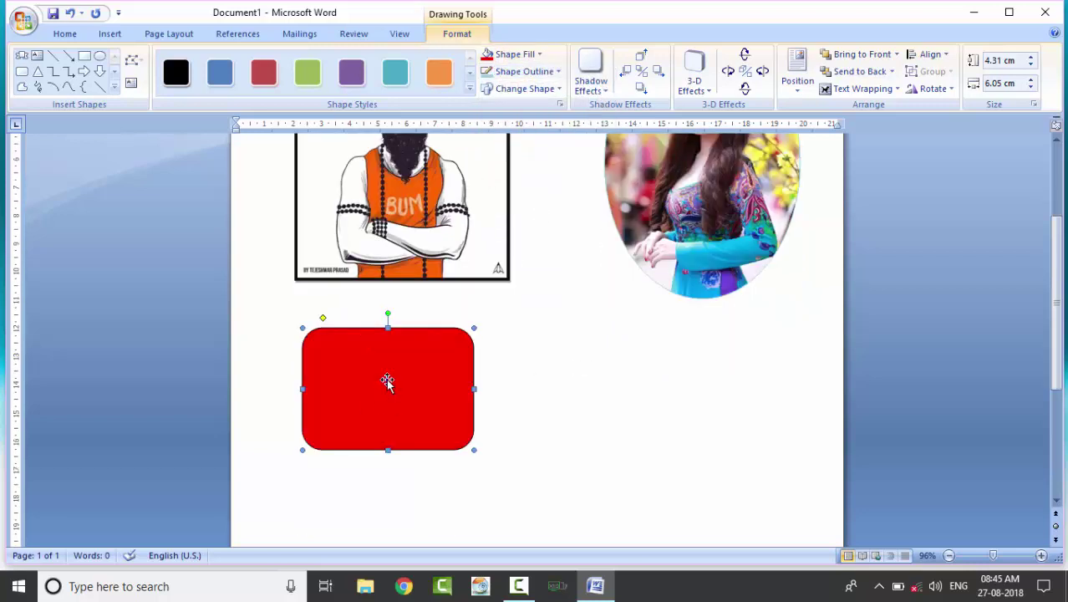
right_click(387, 382)
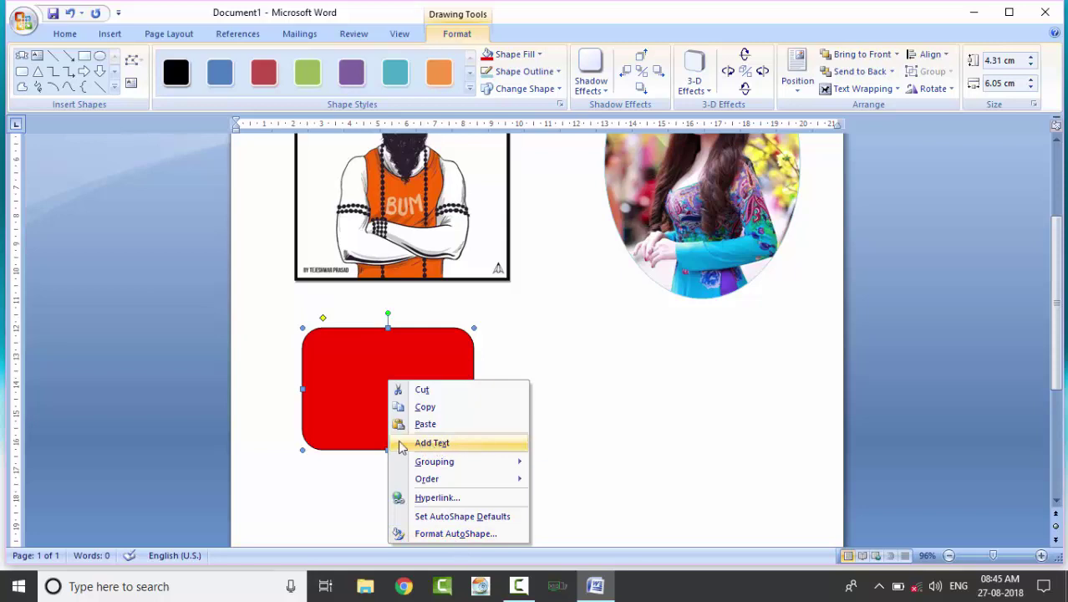
Load the car-modeling picture as the rounded rectangle's picture fill
left_click(447, 535)
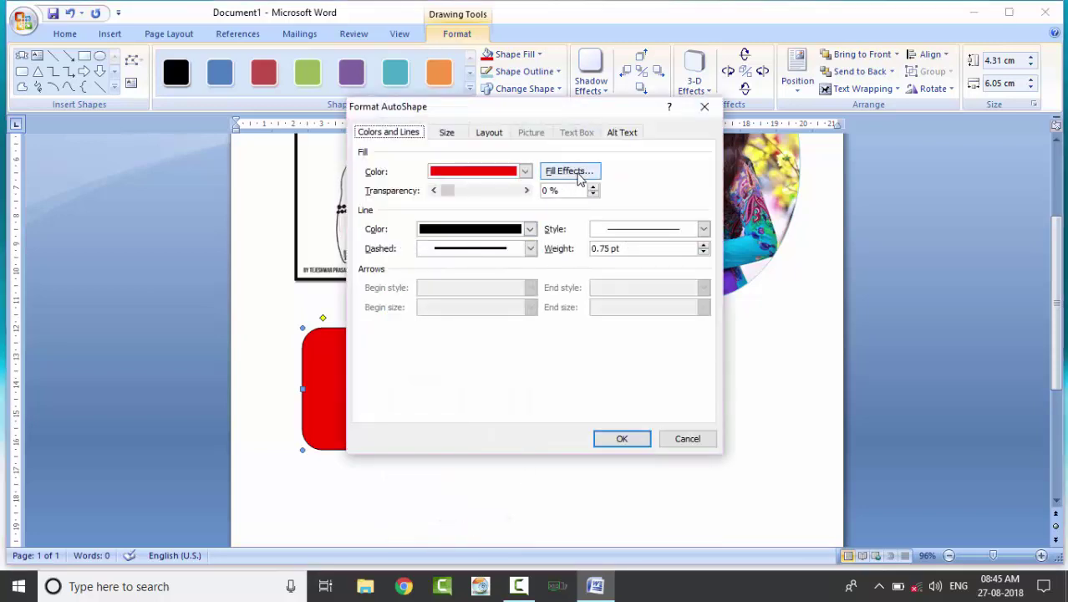
left_click(580, 173)
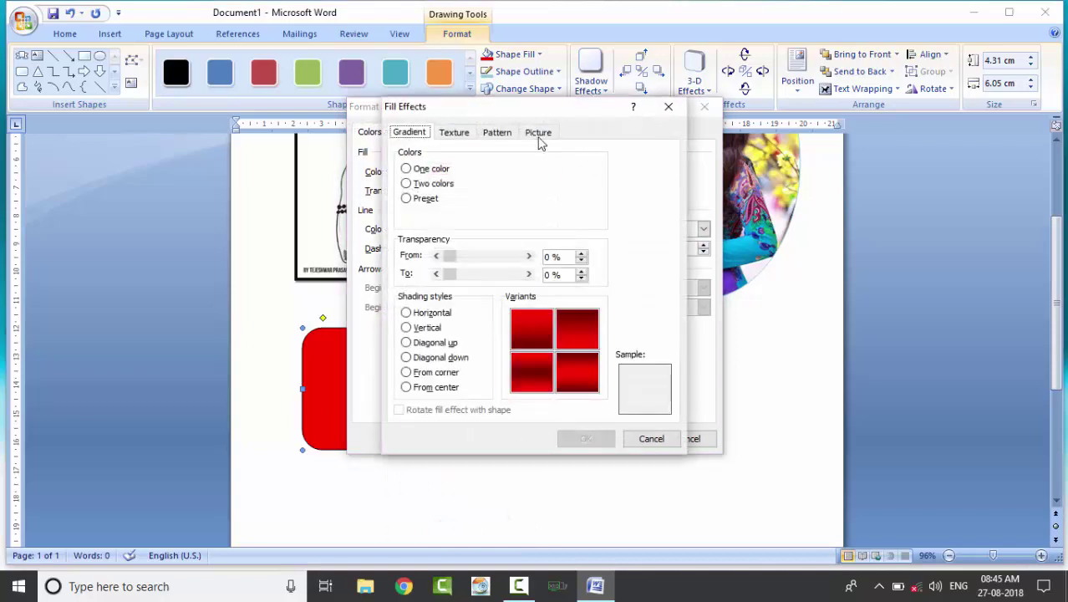
left_click(538, 133)
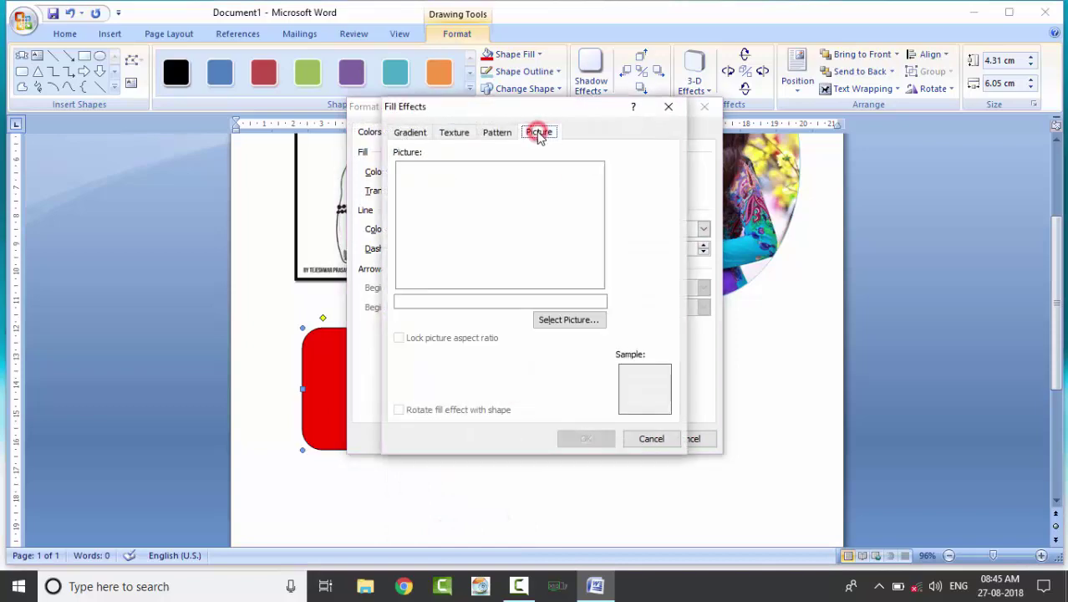
left_click(562, 320)
scroll(912, 282, "down", 2)
scroll(912, 287, "down", 2)
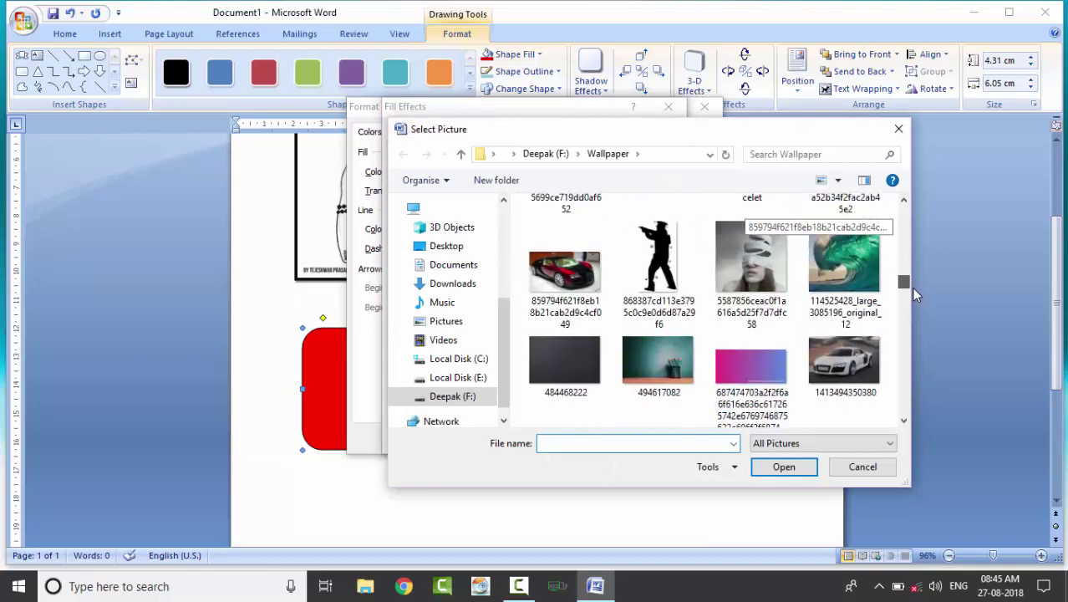
scroll(912, 290, "down", 2)
left_click_drag(912, 290, 913, 323)
left_click(751, 301)
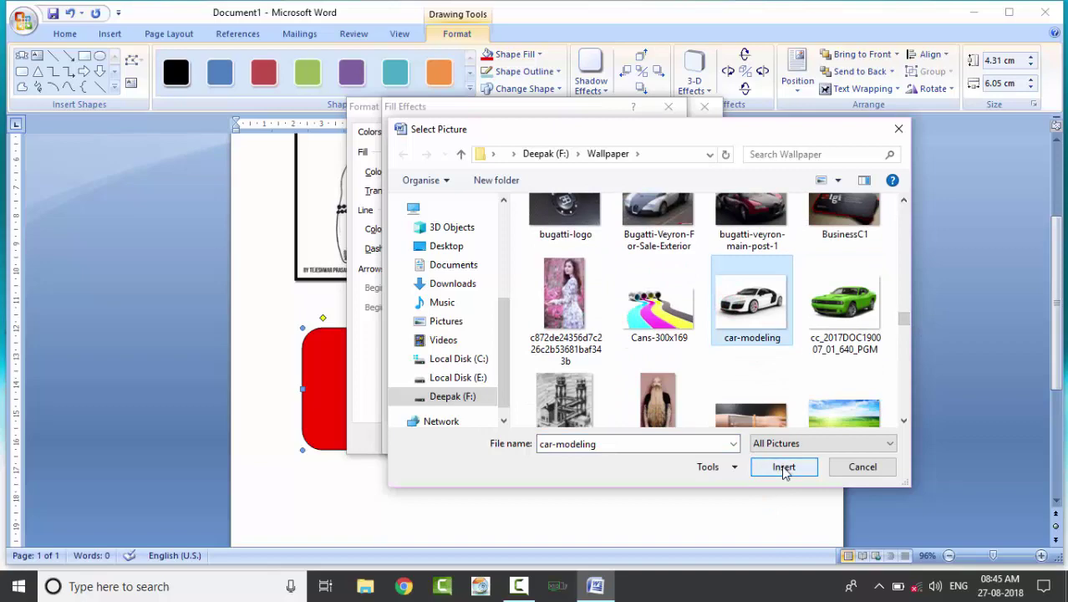
left_click(783, 468)
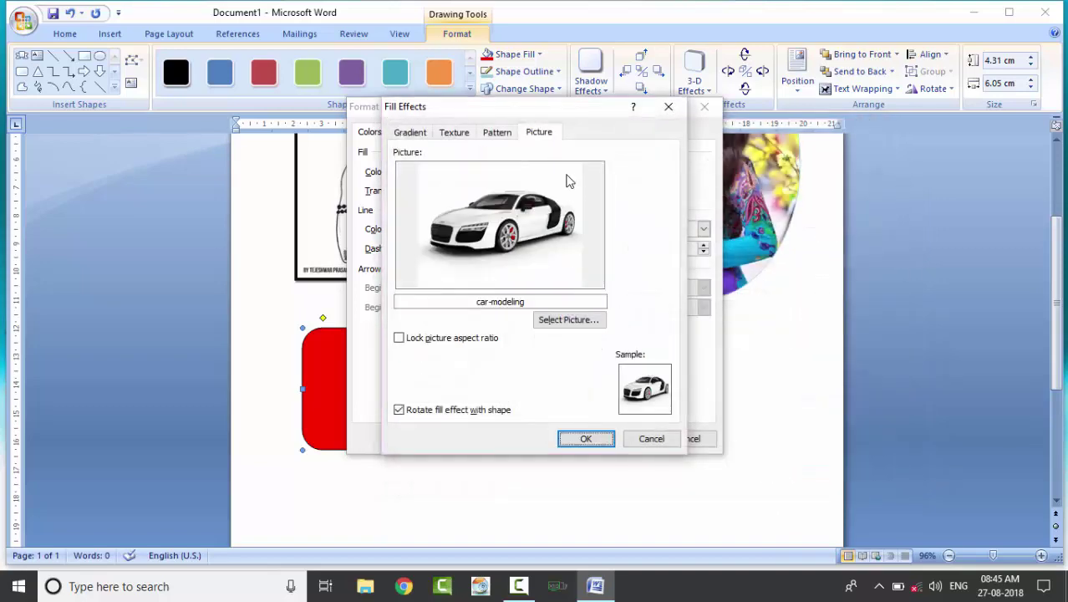
Swap the fill to the MW-car picture and apply it
left_click(582, 318)
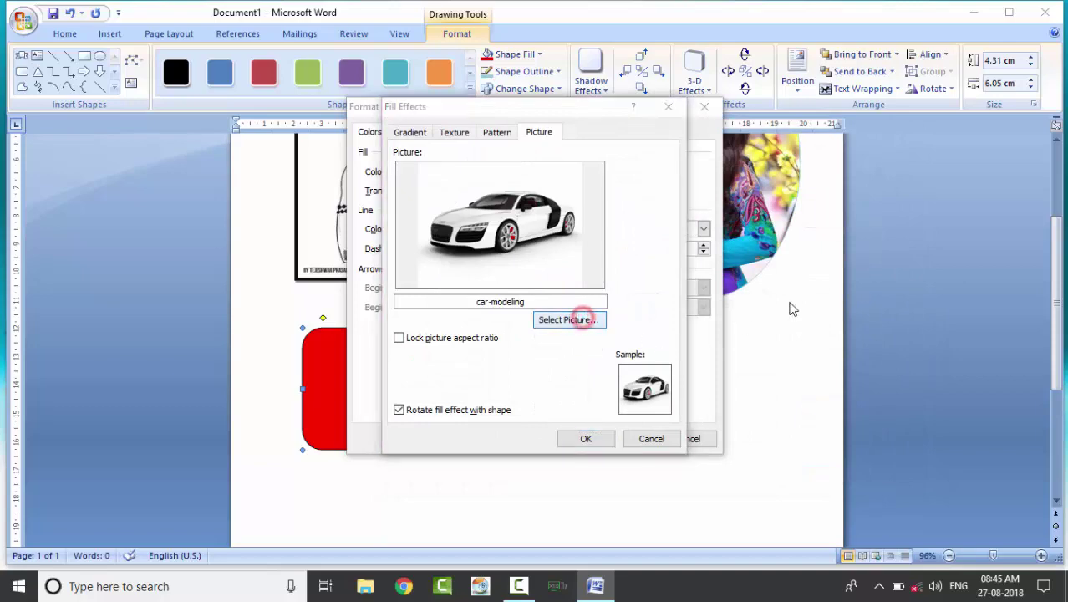
left_click_drag(904, 393, 911, 386)
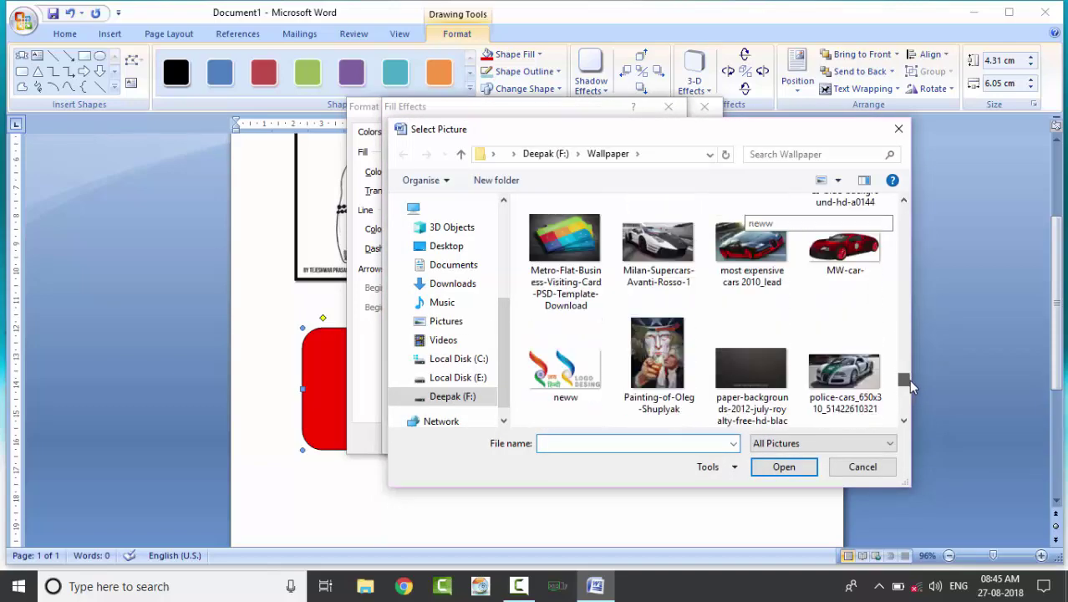
scroll(911, 386, "up", 1)
left_click(863, 313)
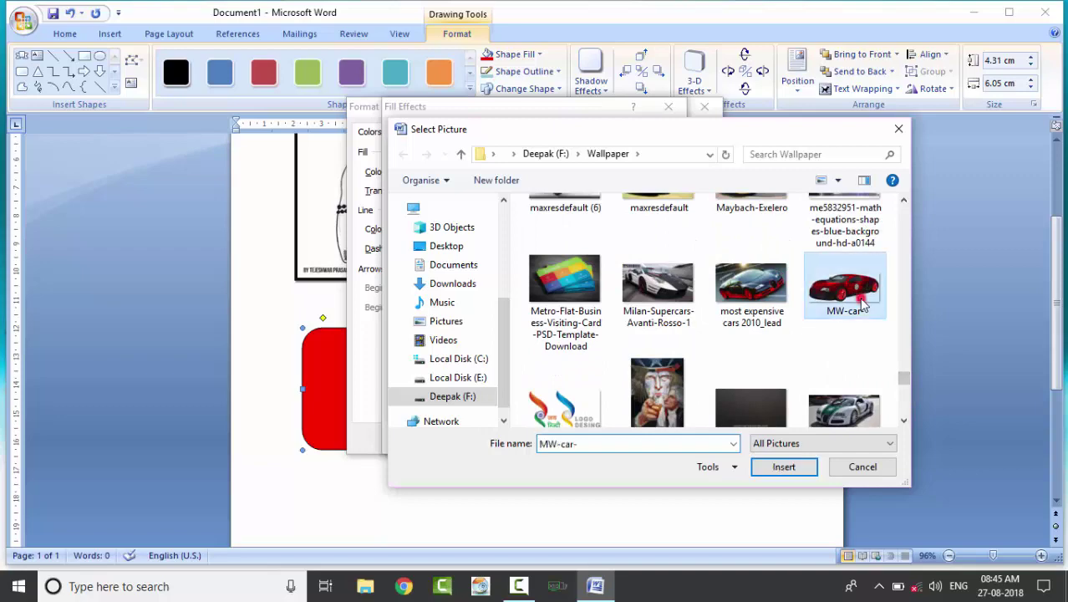
left_click(783, 467)
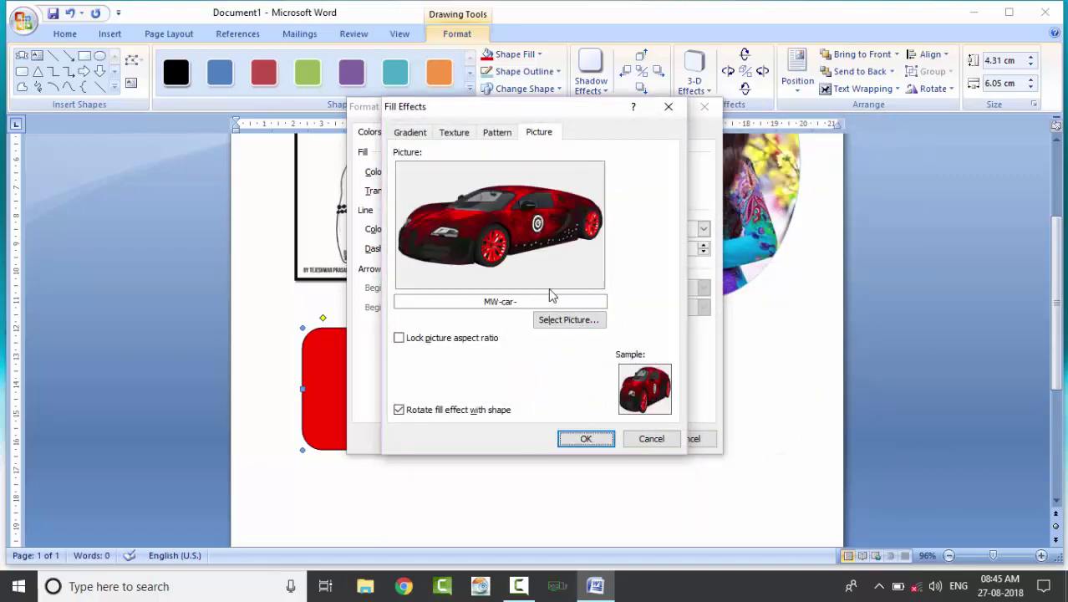
left_click(602, 440)
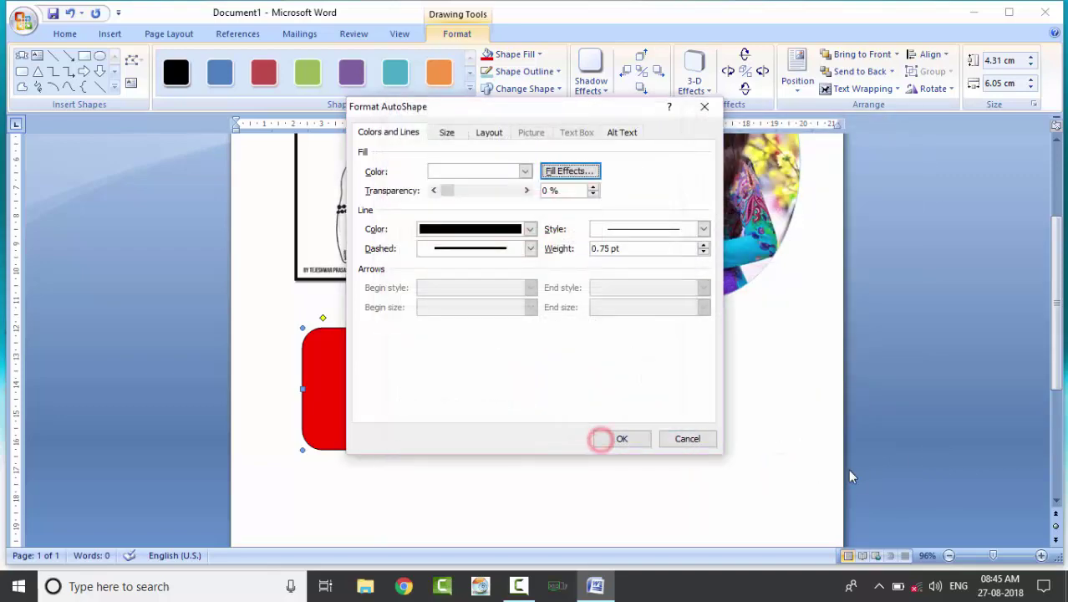
left_click(623, 440)
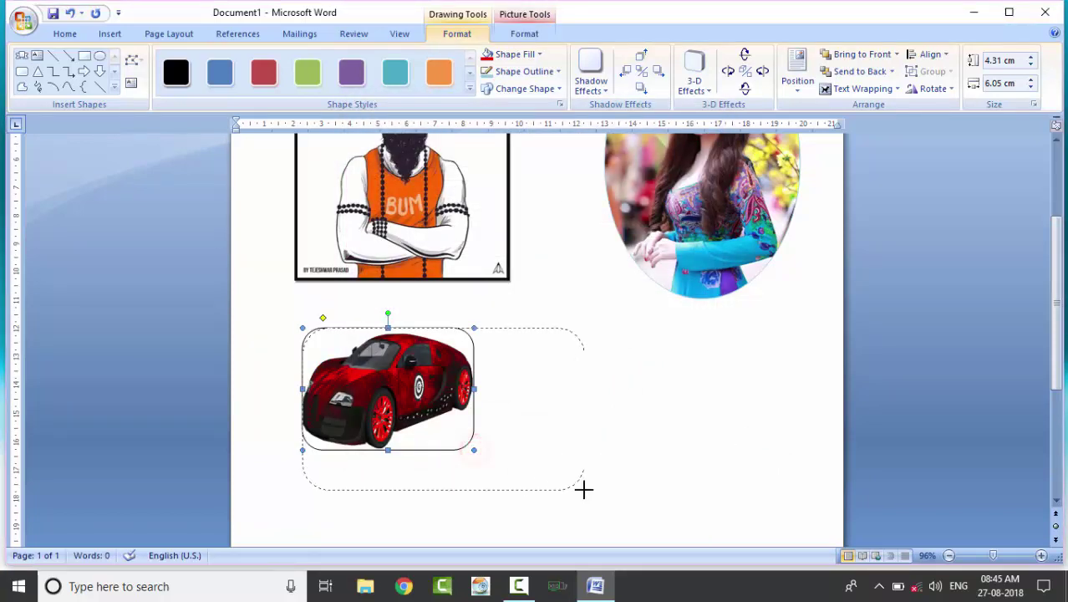
Widen the car picture to 13.64 cm by 5.71 cm and remove its outline
left_click_drag(490, 454, 596, 495)
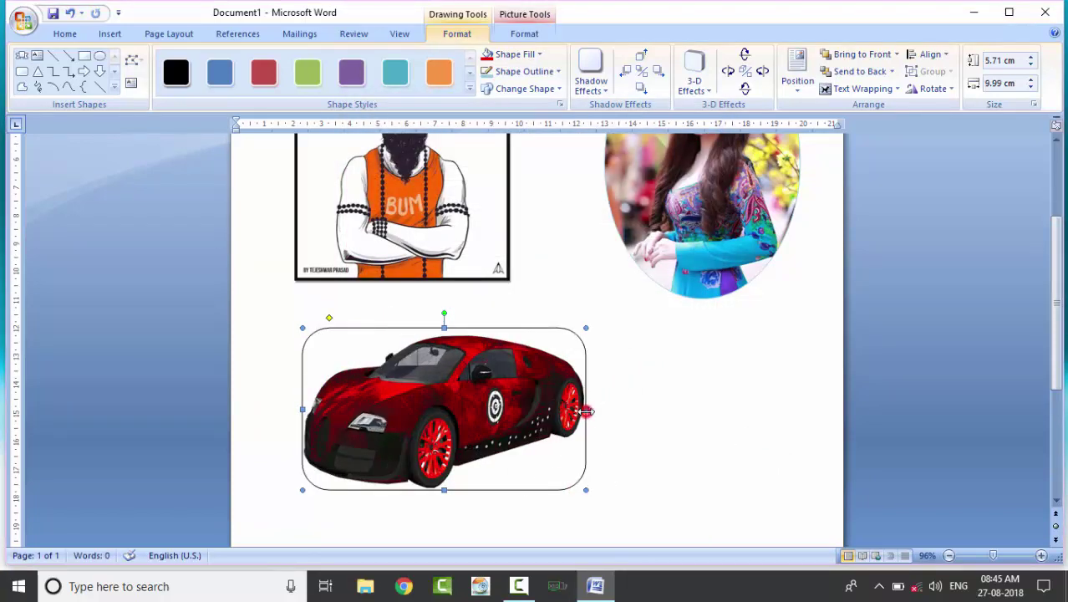
left_click_drag(586, 411, 689, 409)
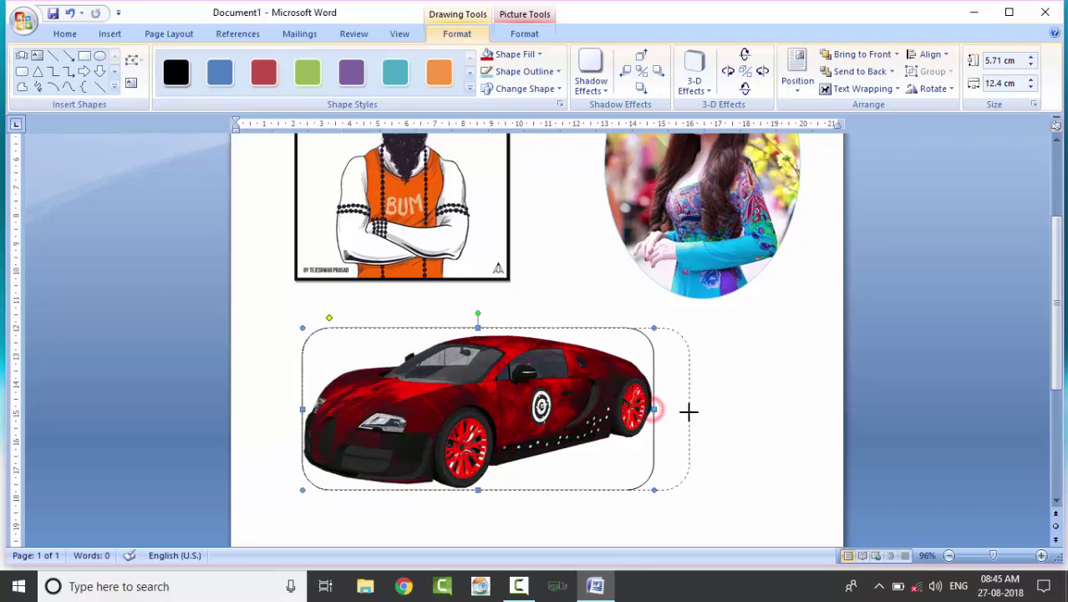
left_click(557, 71)
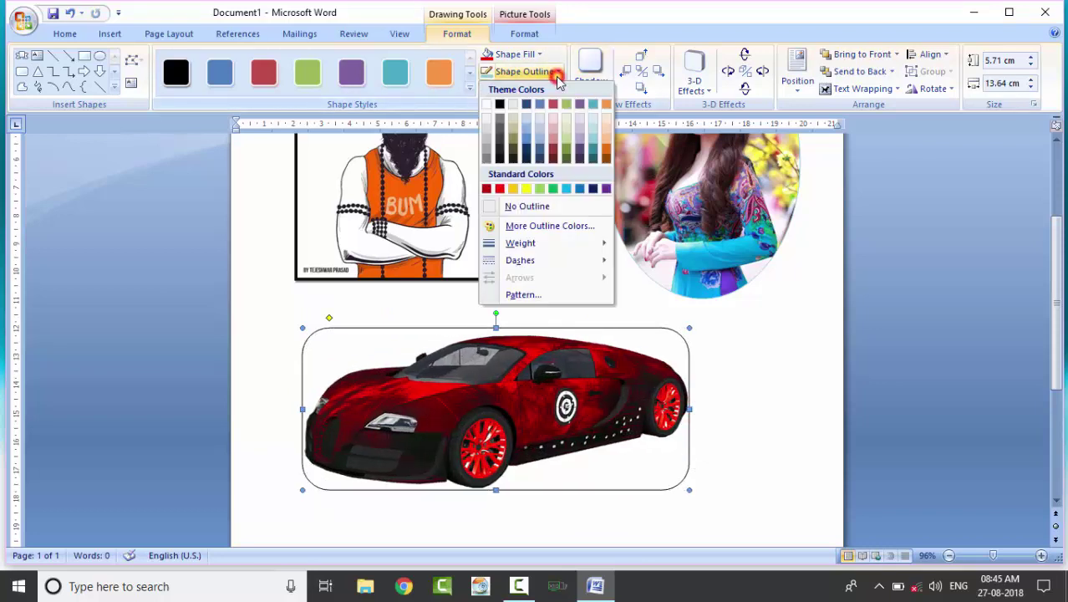
left_click(508, 207)
left_click(782, 401)
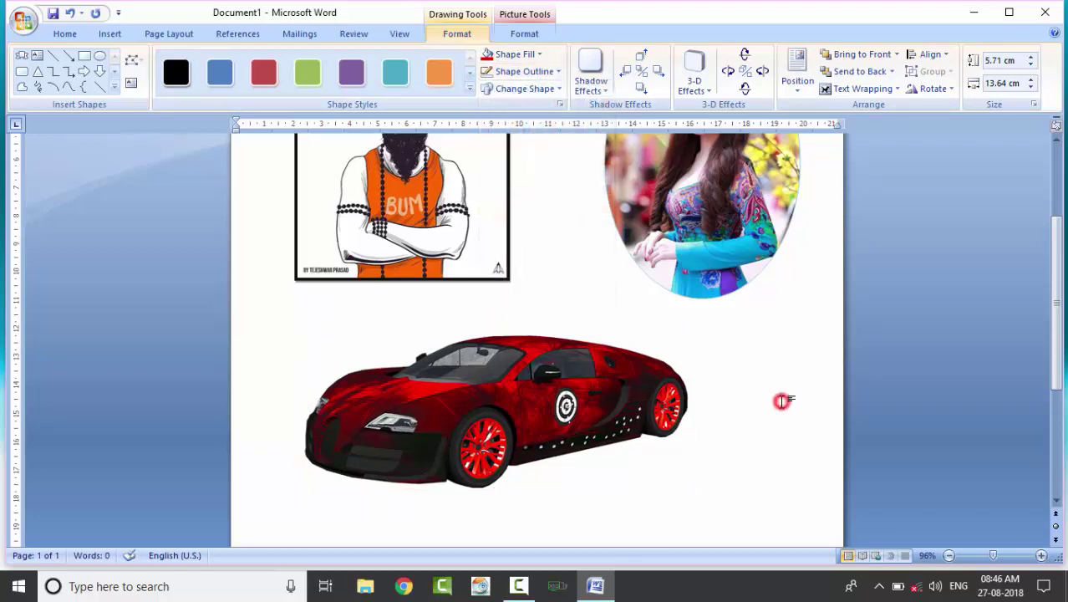
scroll(801, 429, "down", 5)
scroll(475, 278, "up", 2)
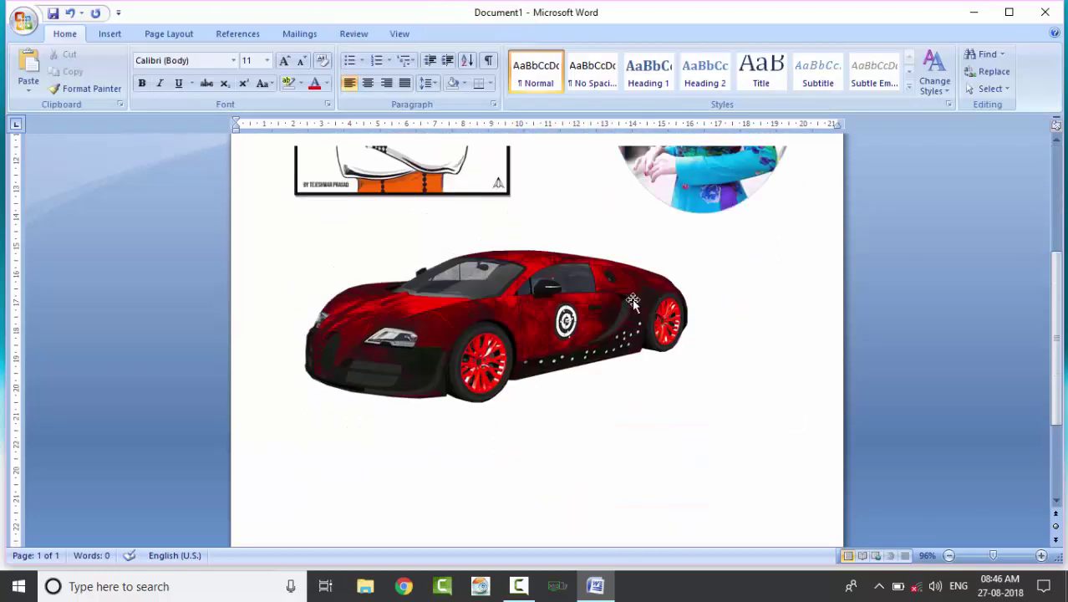
scroll(618, 303, "up", 2)
scroll(577, 303, "up", 3)
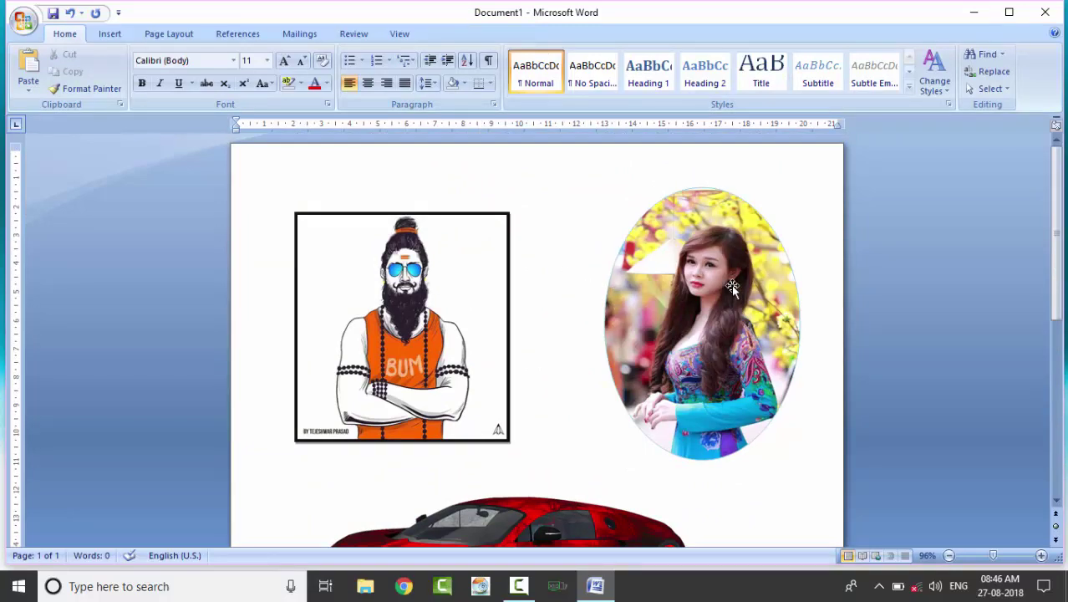
scroll(727, 349, "down", 3)
scroll(727, 350, "up", 3)
Draw a cloud thought callout below the car picture
left_click(110, 33)
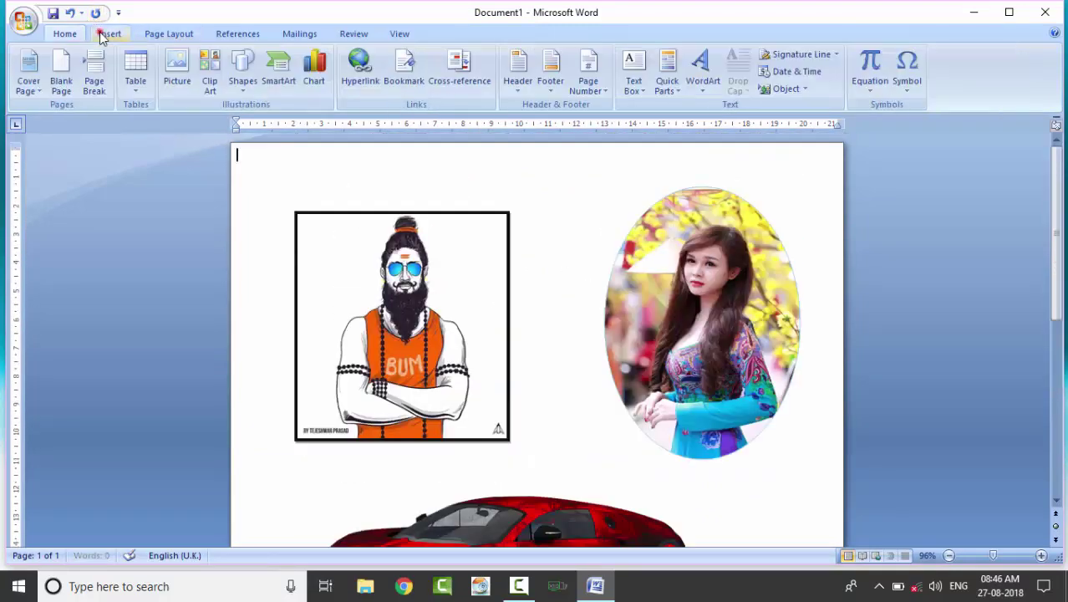
left_click(242, 71)
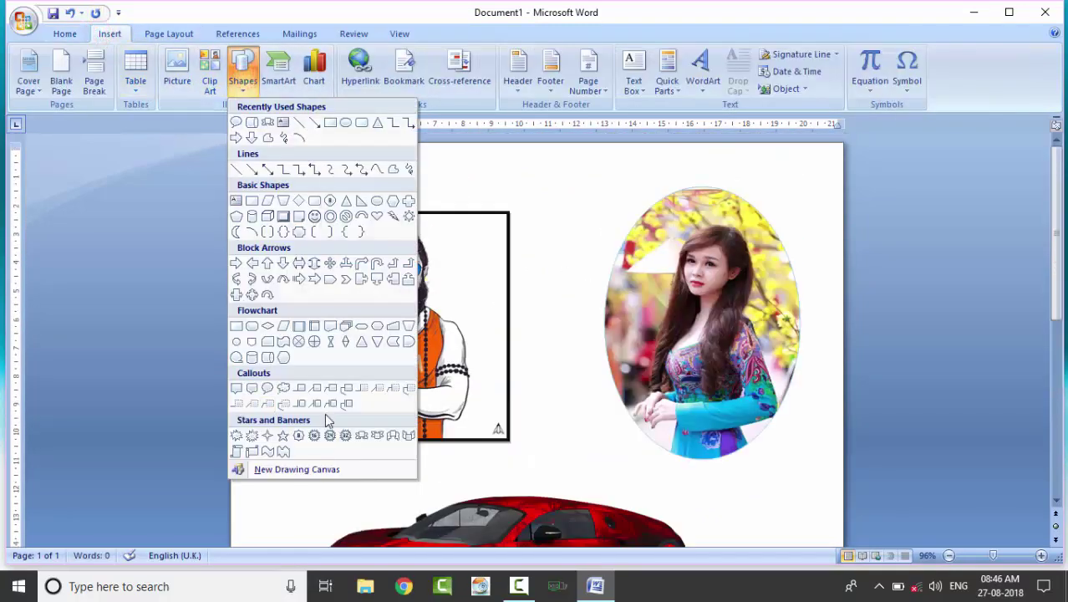
left_click(282, 388)
scroll(476, 380, "down", 5)
left_click_drag(479, 445, 661, 280)
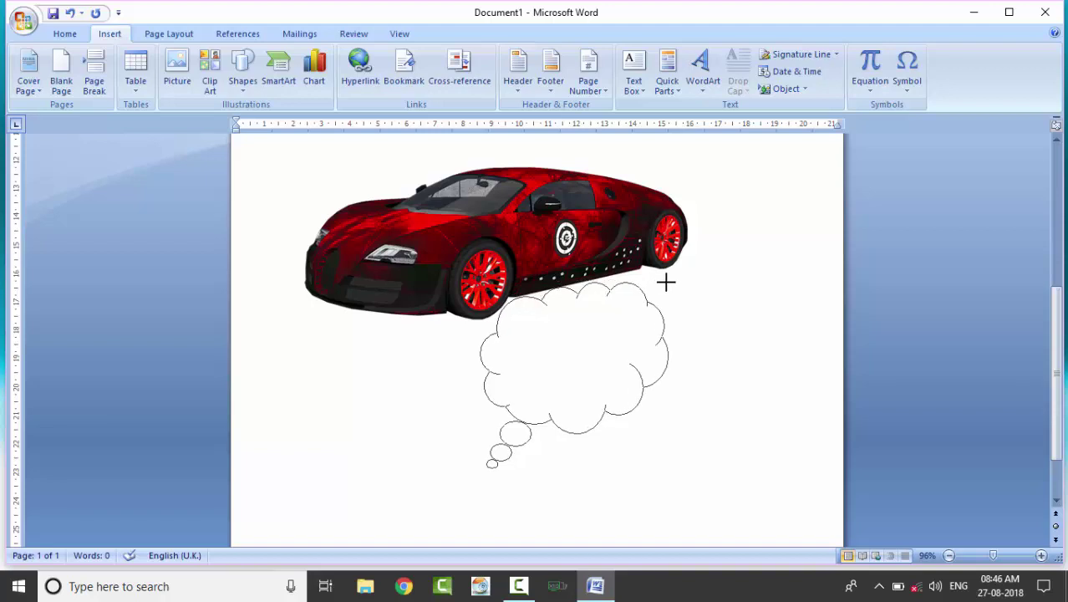
left_click_drag(660, 280, 649, 290)
Reposition the car picture and move the cloud callout up beside the oval photo
scroll(633, 363, "up", 4)
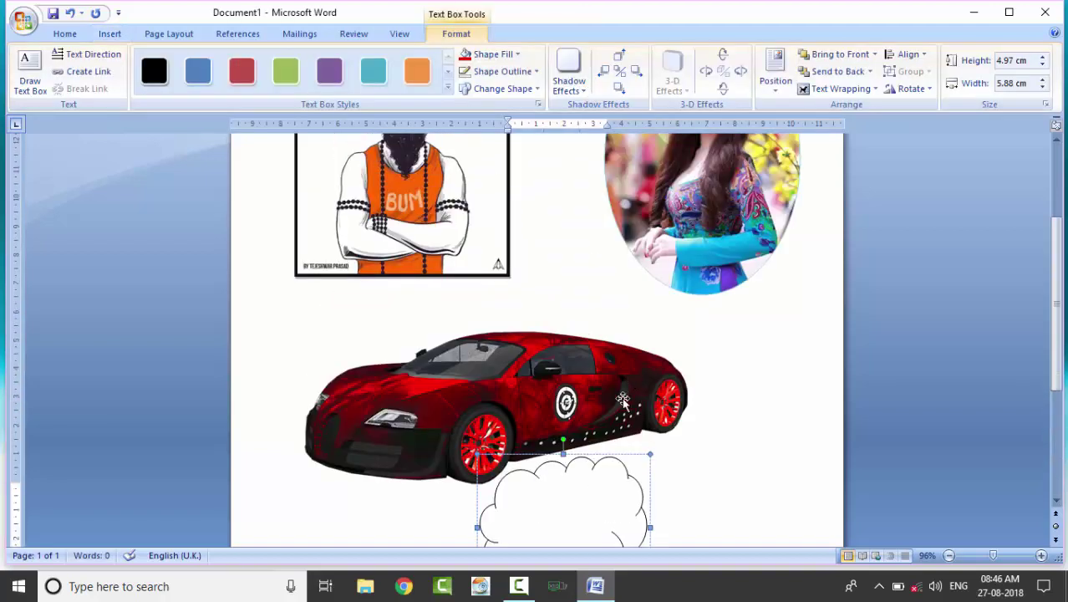
left_click_drag(495, 483, 551, 219)
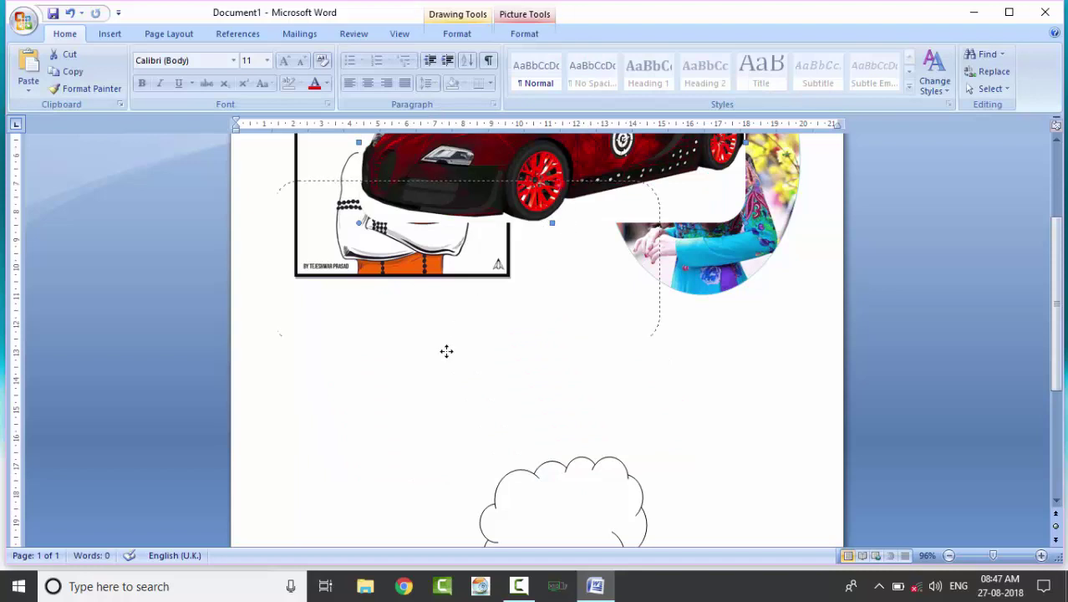
left_click_drag(446, 351, 414, 479)
scroll(627, 489, "down", 5)
mouse_move(627, 489)
left_mouse_down()
mouse_move(720, 382)
mouse_move(792, 365)
left_mouse_up()
scroll(720, 382, "up", 5)
left_click_drag(519, 457, 561, 503)
scroll(707, 407, "up", 3)
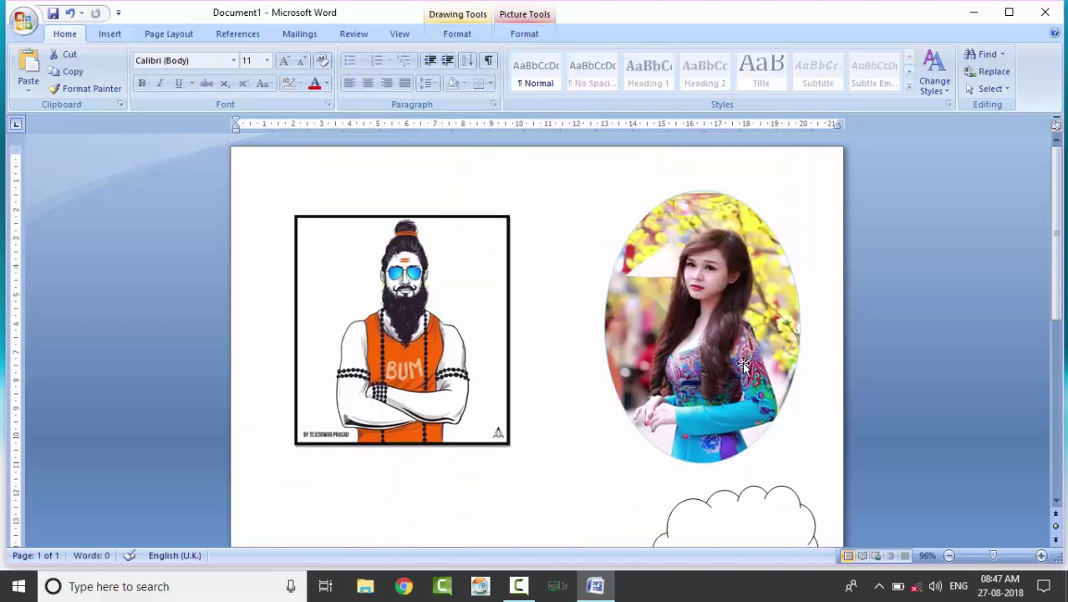
Shift the oval photo left and move the cloud callout up beside it
left_click_drag(744, 364, 668, 374)
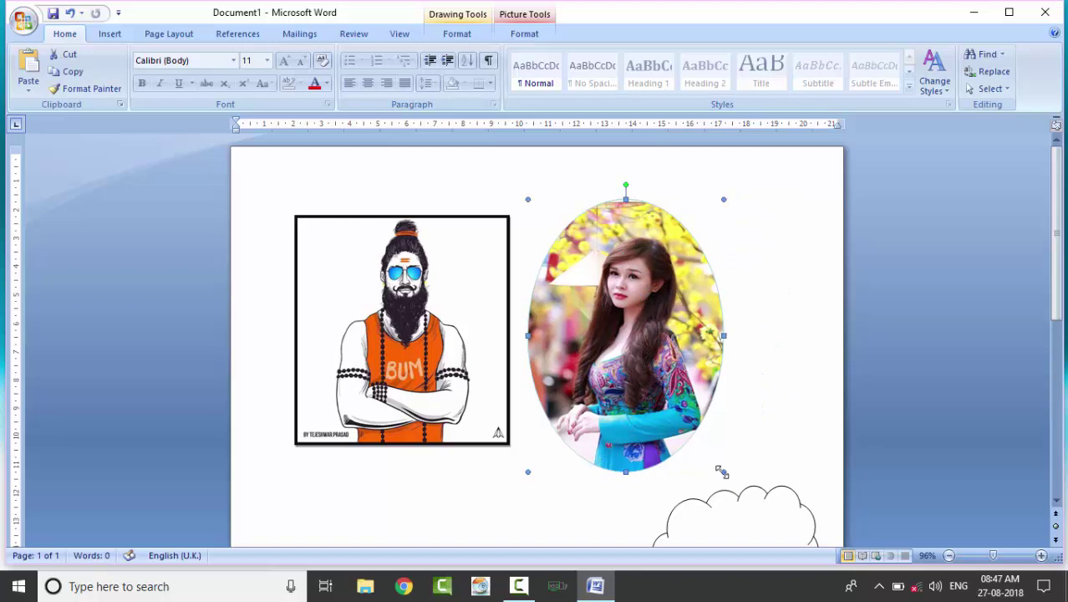
left_click_drag(728, 502, 771, 297)
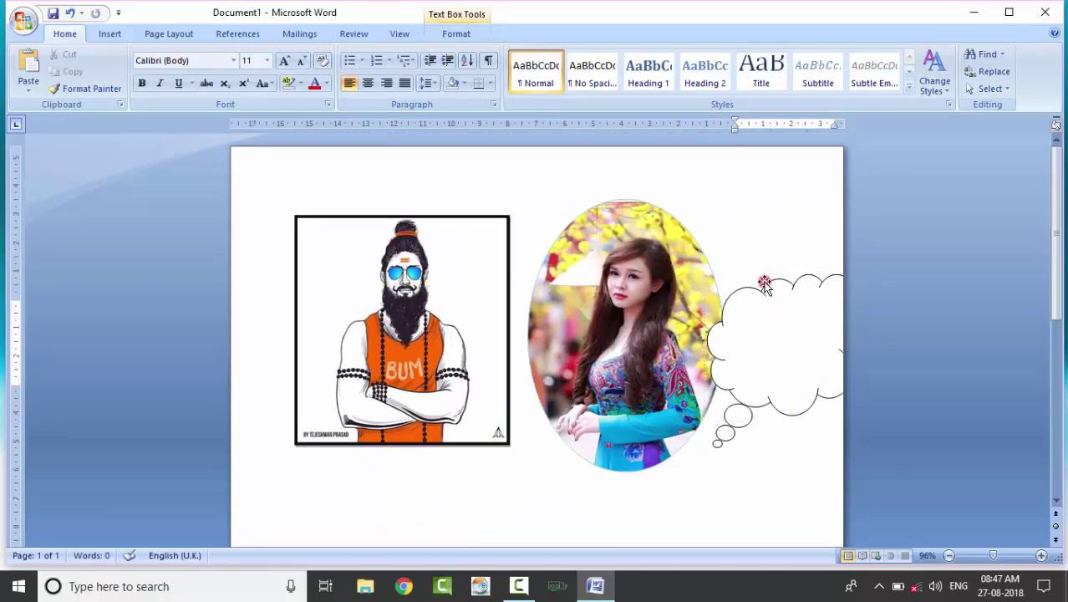
left_click_drag(763, 285, 745, 151)
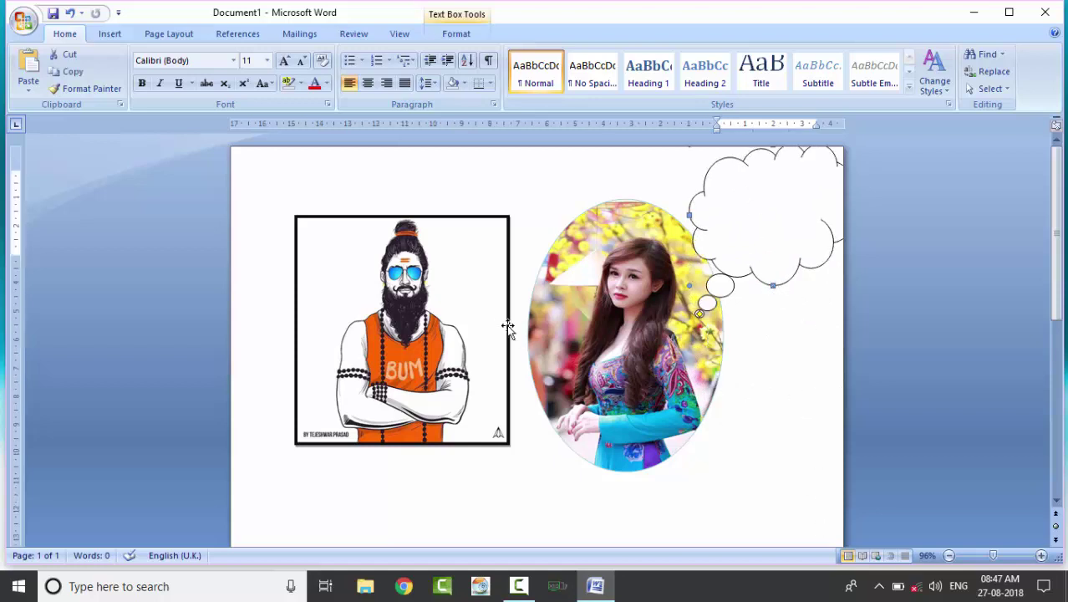
Nudge the square illustration and the oval photo slightly further left
left_click_drag(507, 326, 476, 326)
left_click(632, 341)
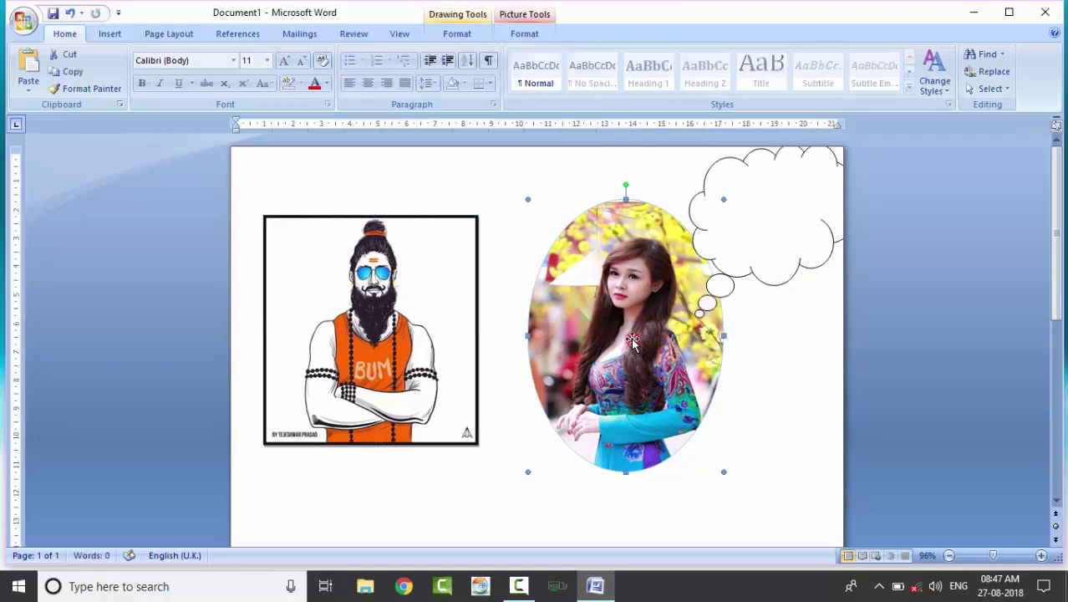
left_click_drag(633, 341, 607, 341)
Bring the cloud callout fully onto the page in the top-right corner
left_click(760, 245)
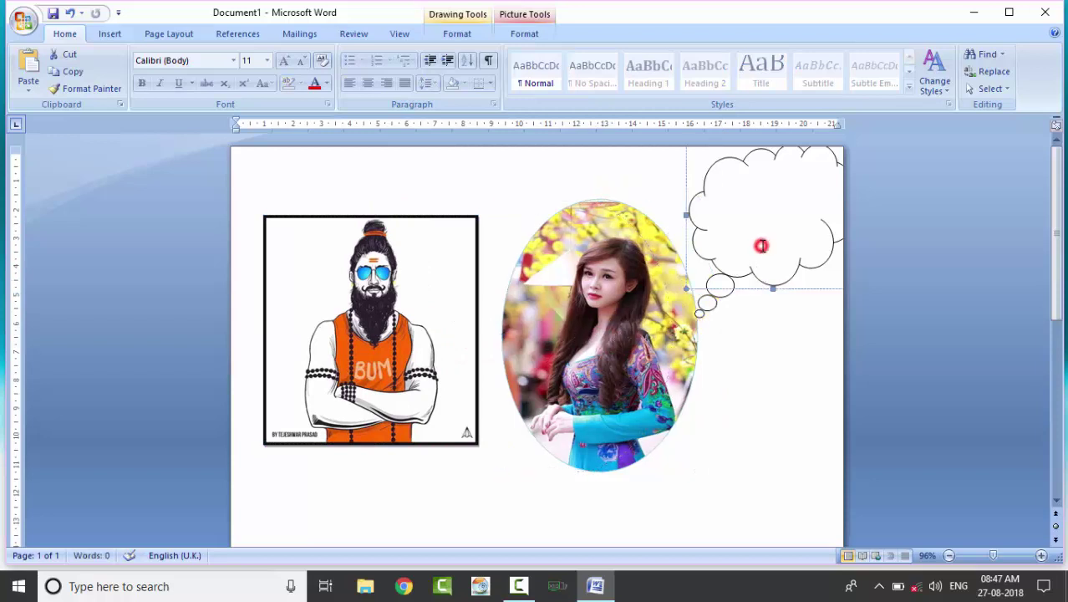
left_click(761, 245)
left_click_drag(723, 170, 702, 178)
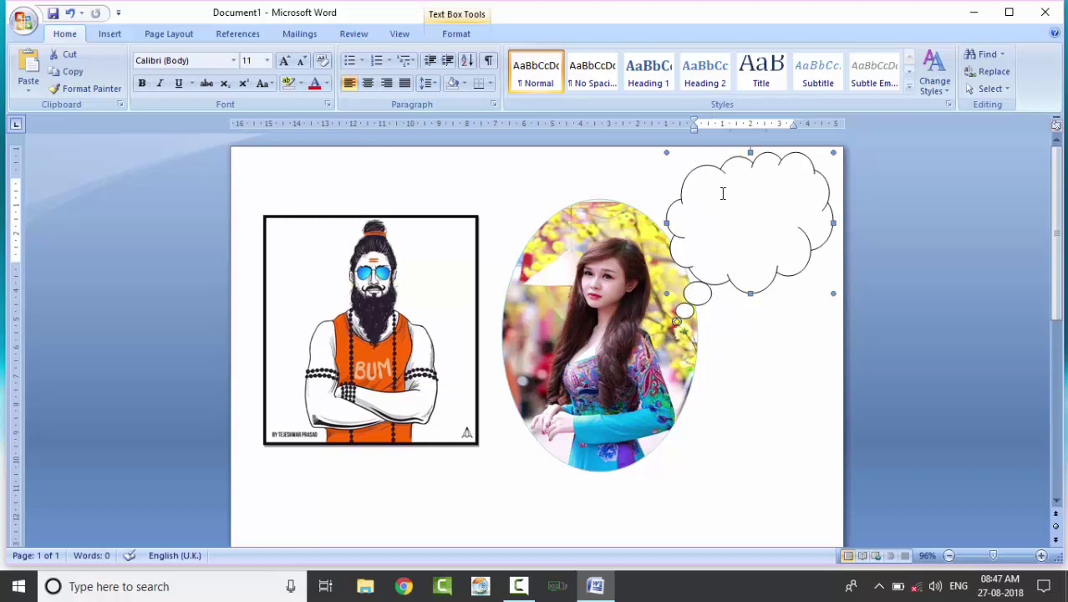
left_click_drag(750, 170, 755, 164)
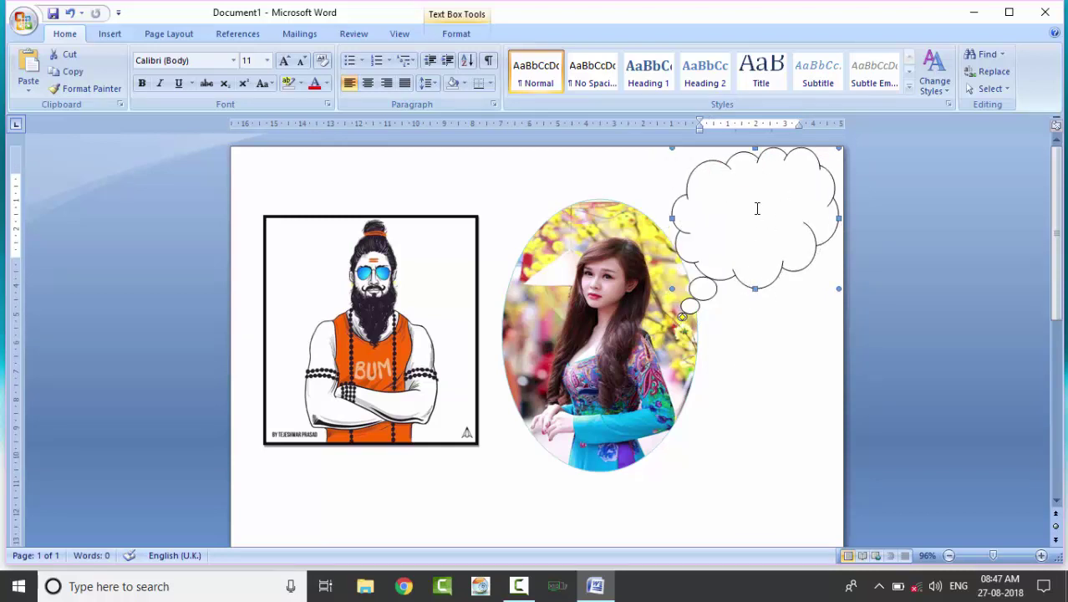
Give the cloud callout a picture fill of the BMW scooter photo through Format AutoShape fill effects
right_click(694, 172)
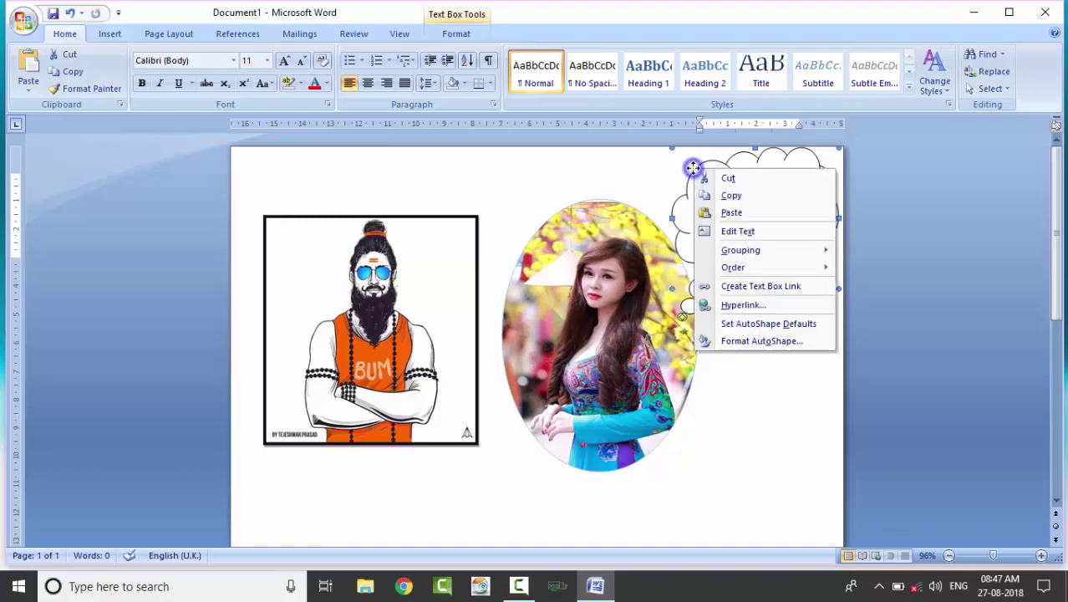
left_click(762, 341)
left_click(566, 172)
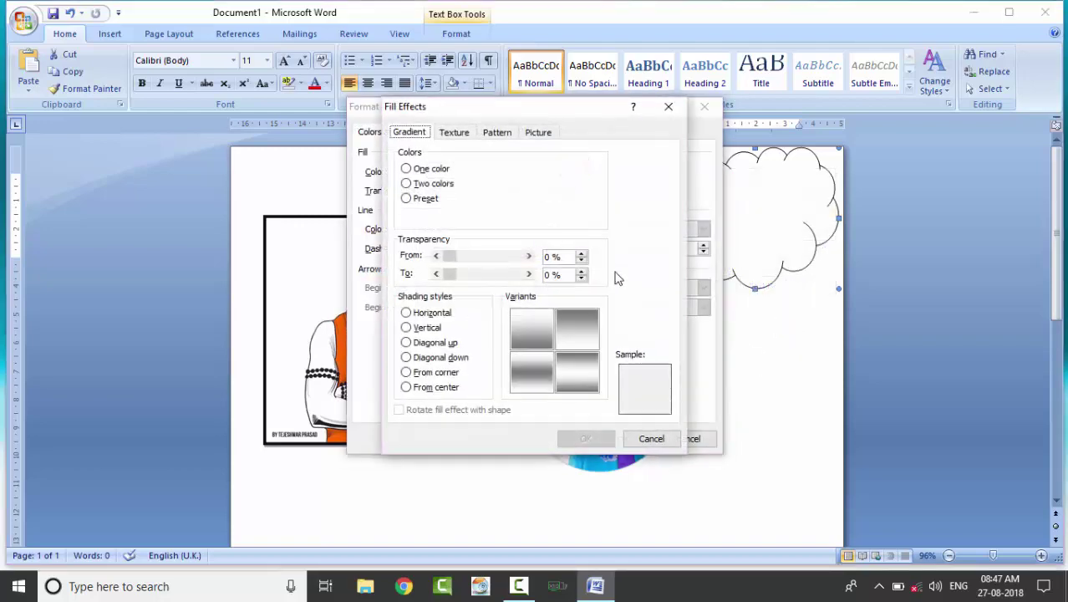
left_click(554, 132)
left_click(572, 328)
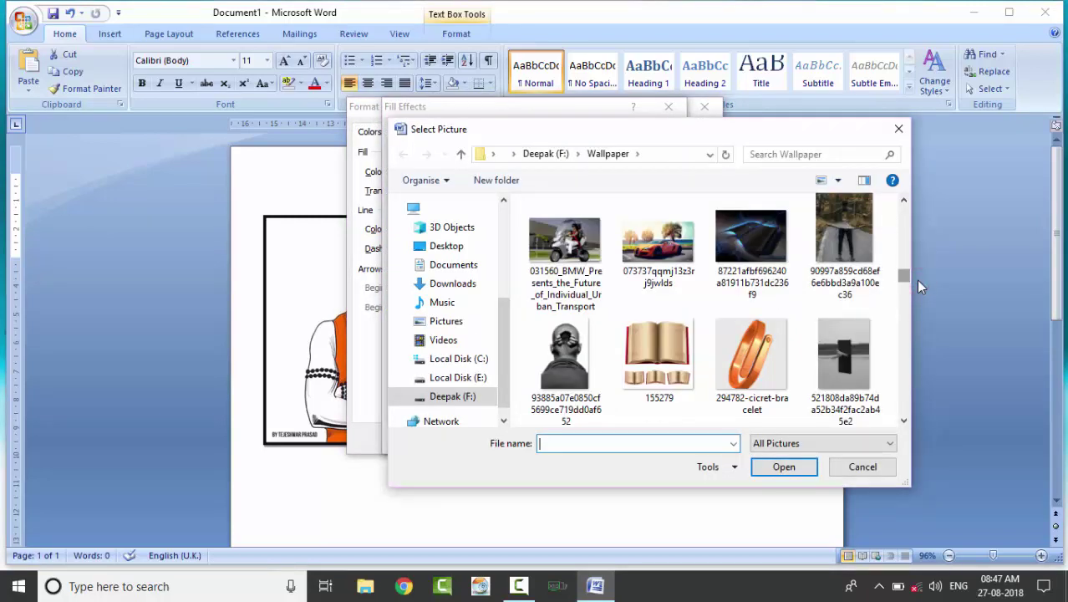
left_click(565, 243)
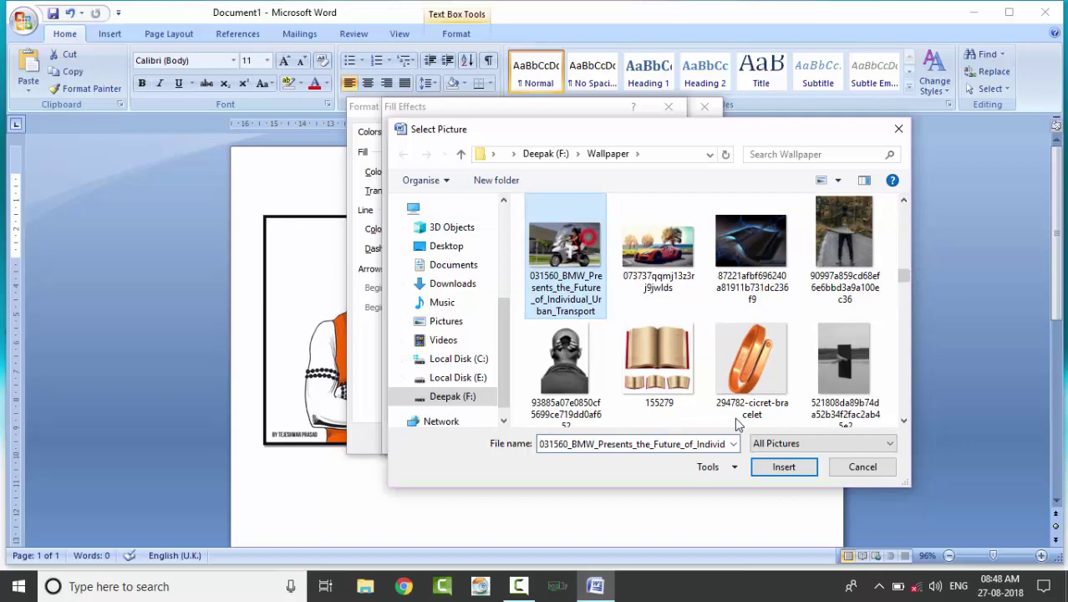
left_click(798, 467)
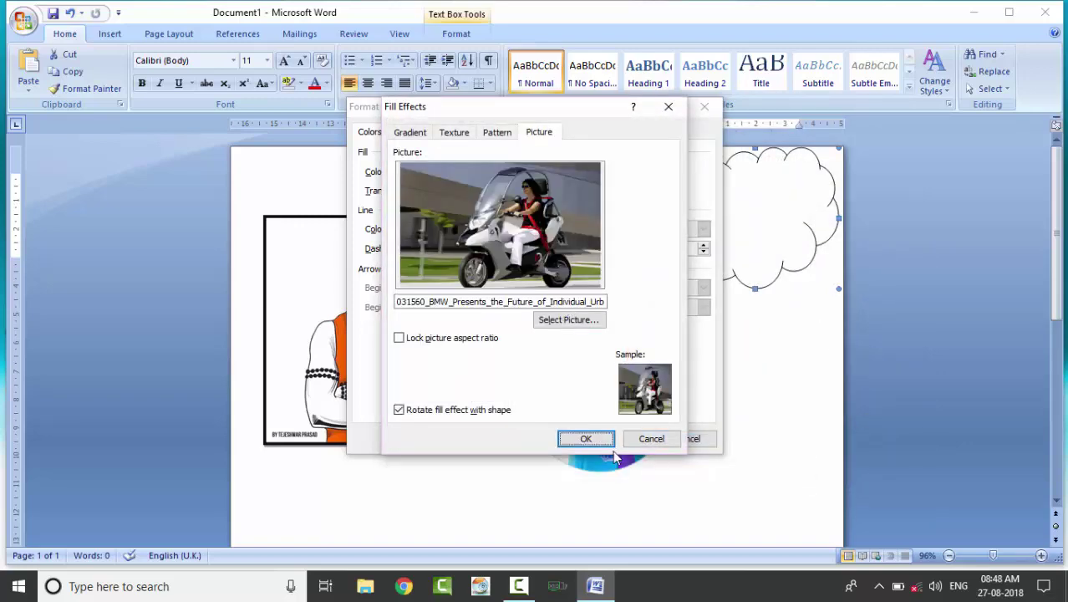
left_click(588, 438)
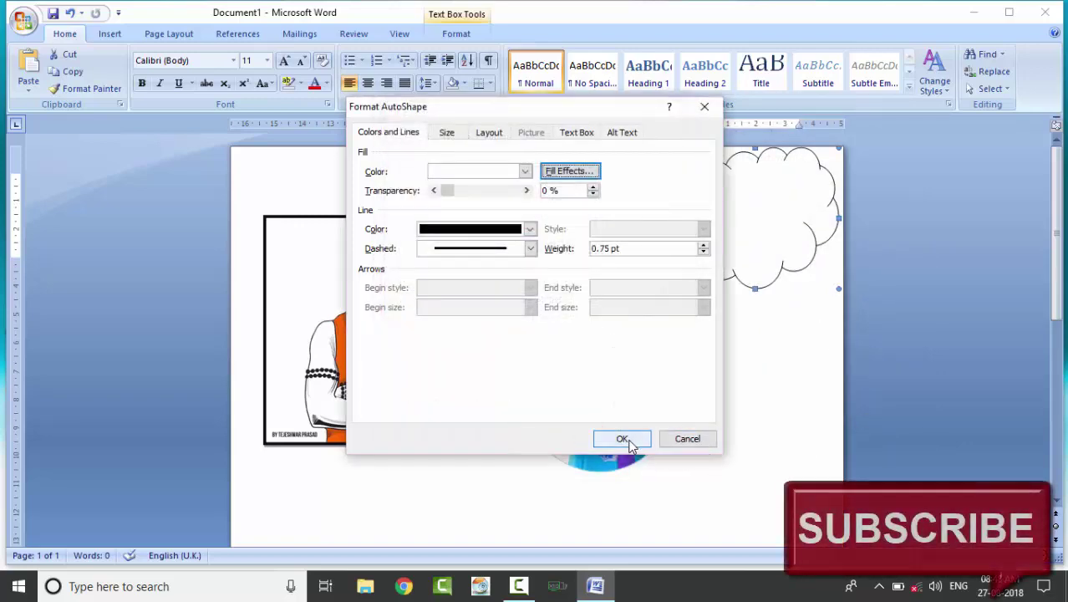
left_click(622, 438)
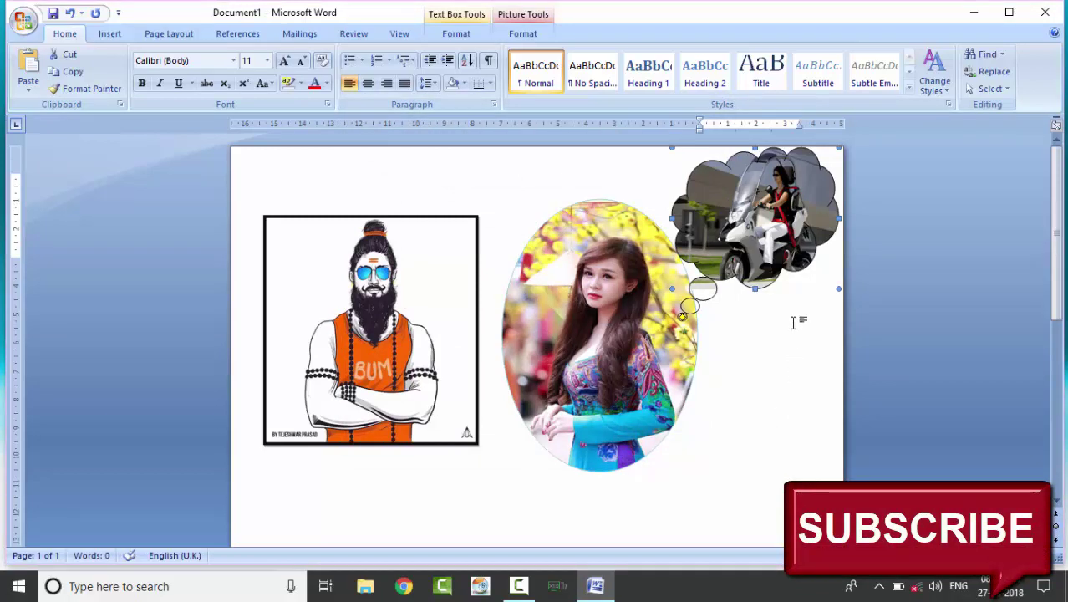
Lower the oval photo, then move the cloud callout up-left and widen it slightly
left_click_drag(641, 356, 641, 402)
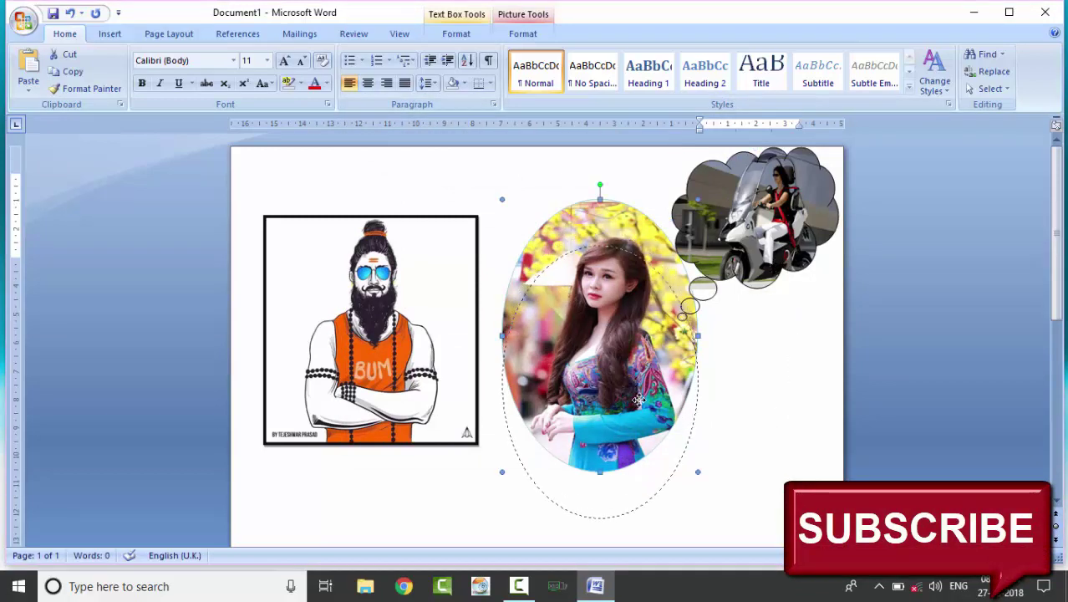
left_click(693, 181)
left_click_drag(690, 173, 671, 165)
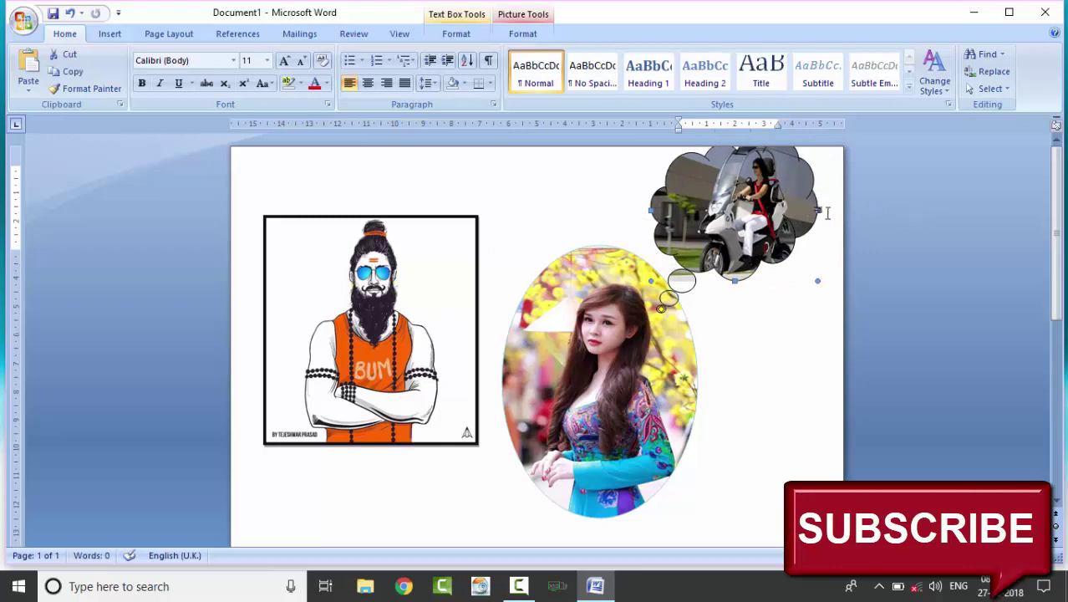
left_click_drag(820, 208, 827, 209)
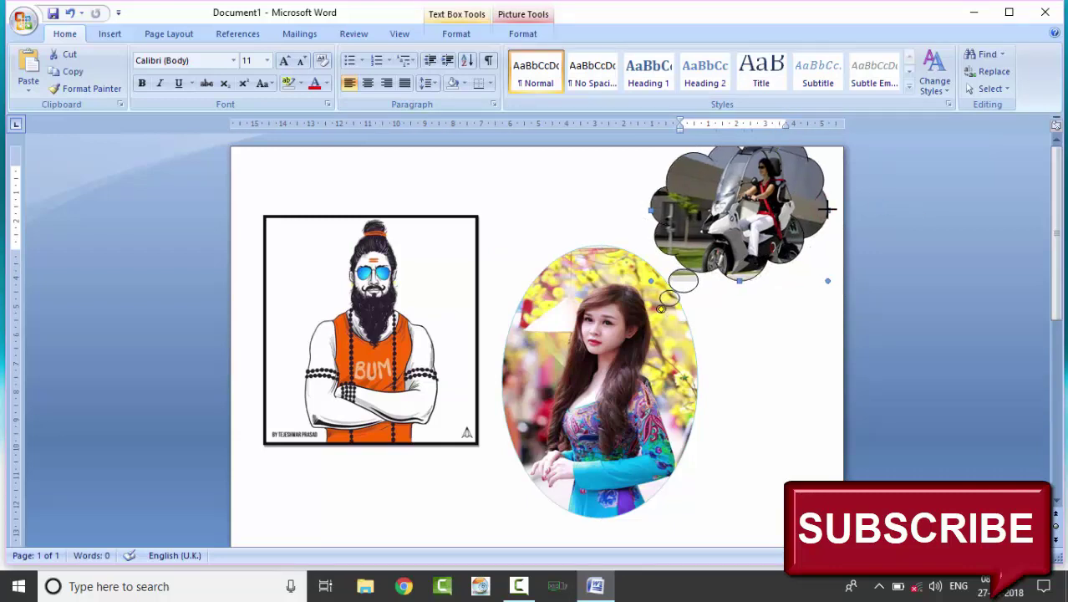
Drop the oval photo further and lower the cloud so its tail reaches the oval
left_click_drag(669, 369, 668, 395)
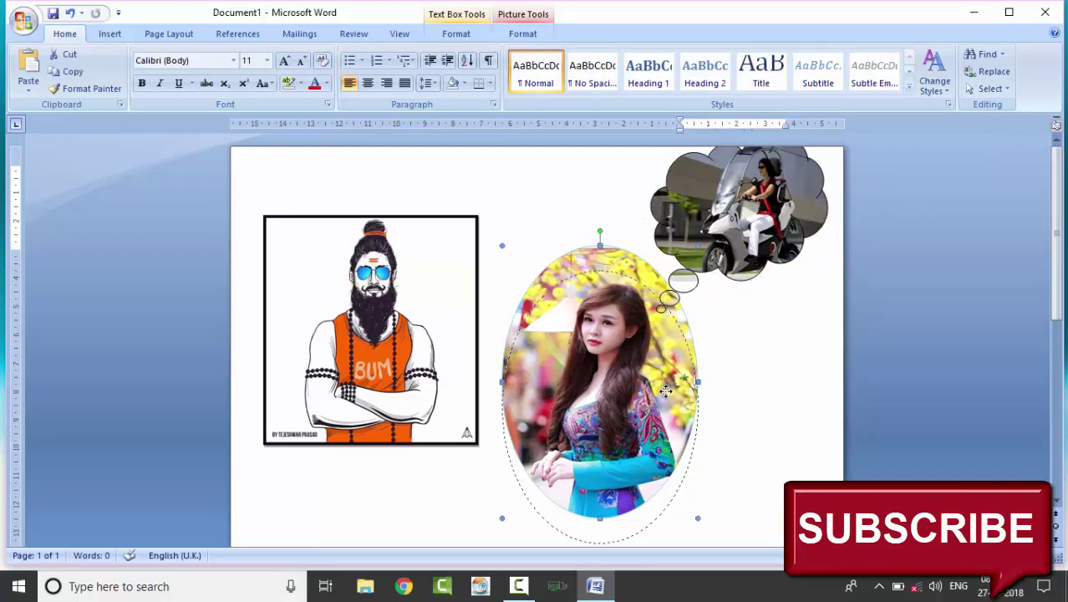
left_click(682, 169)
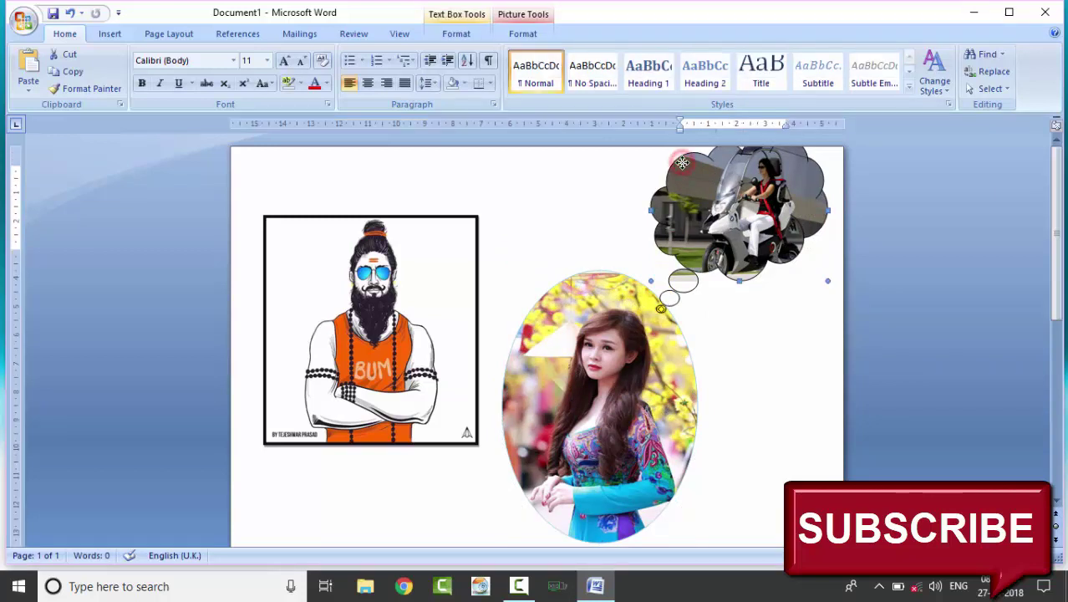
left_click_drag(682, 175, 682, 189)
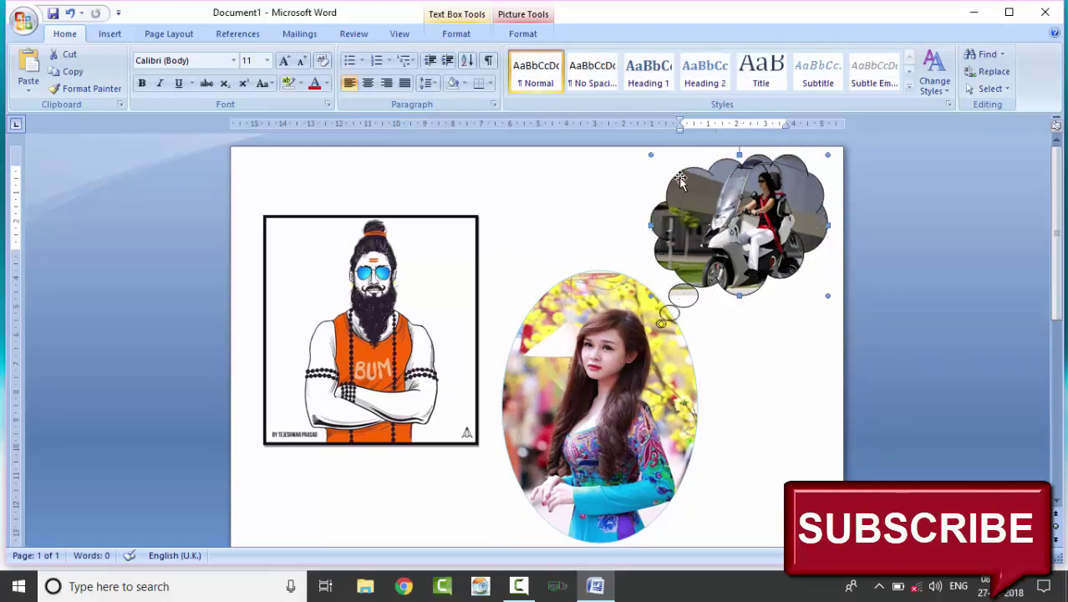
left_click(774, 362)
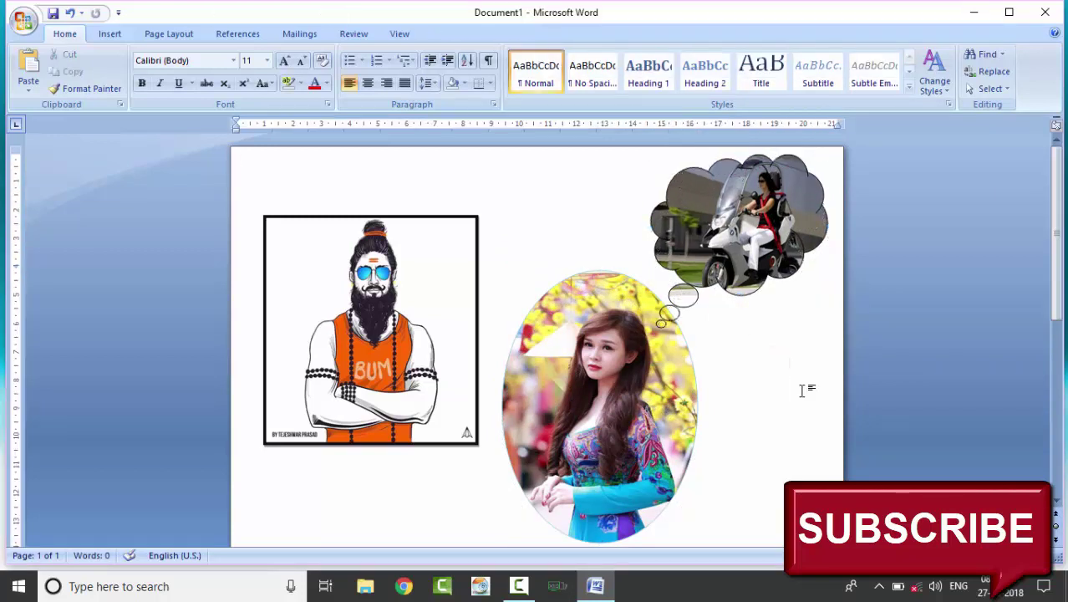